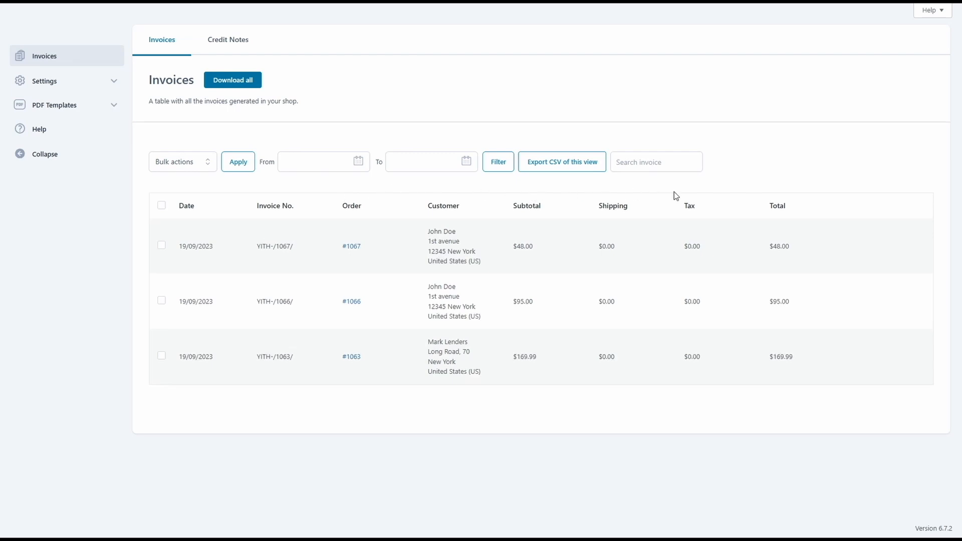
Step: Review the actions available for the topmost invoice and the bulk actions offered for the invoices table
{"action": "mouse_move", "coordinate": [845, 248]}
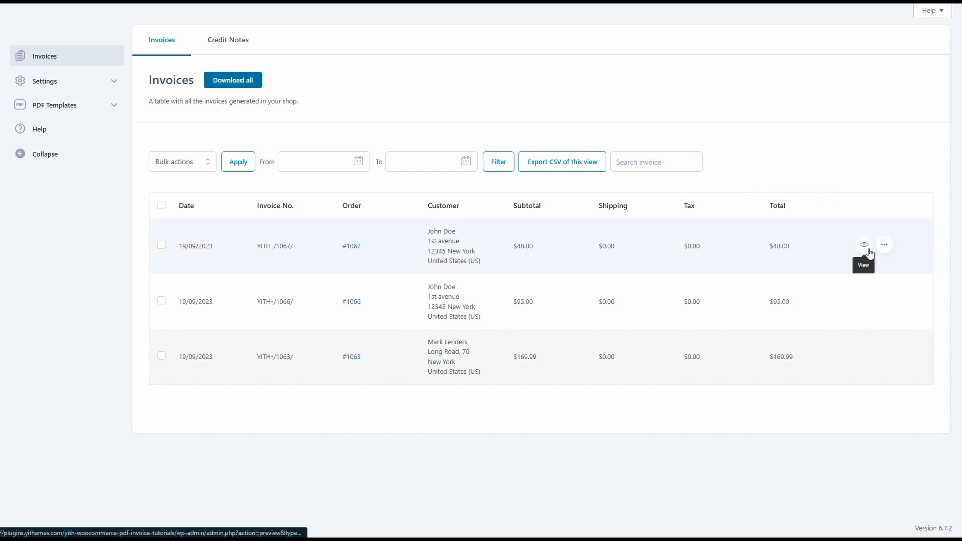
{"action": "left_click", "coordinate": [885, 244]}
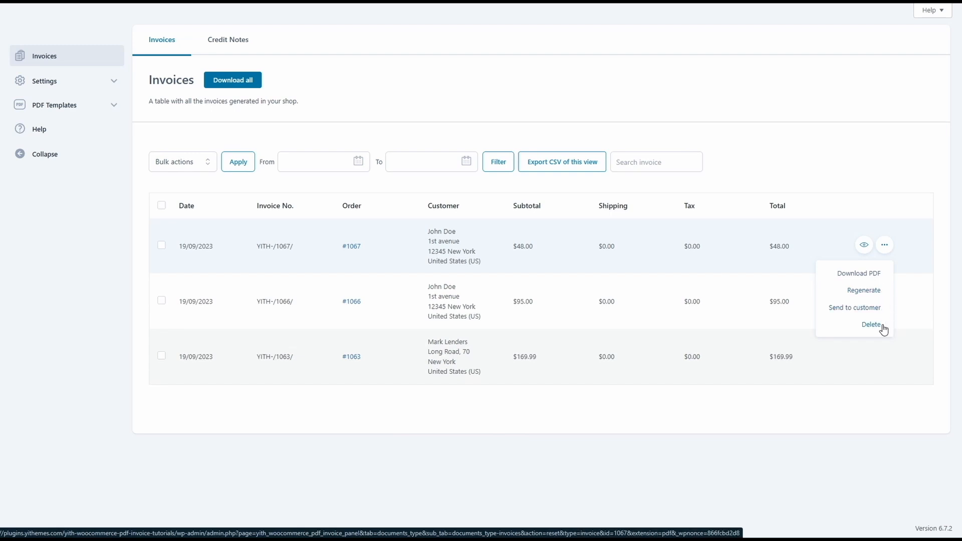
{"action": "left_click", "coordinate": [885, 248]}
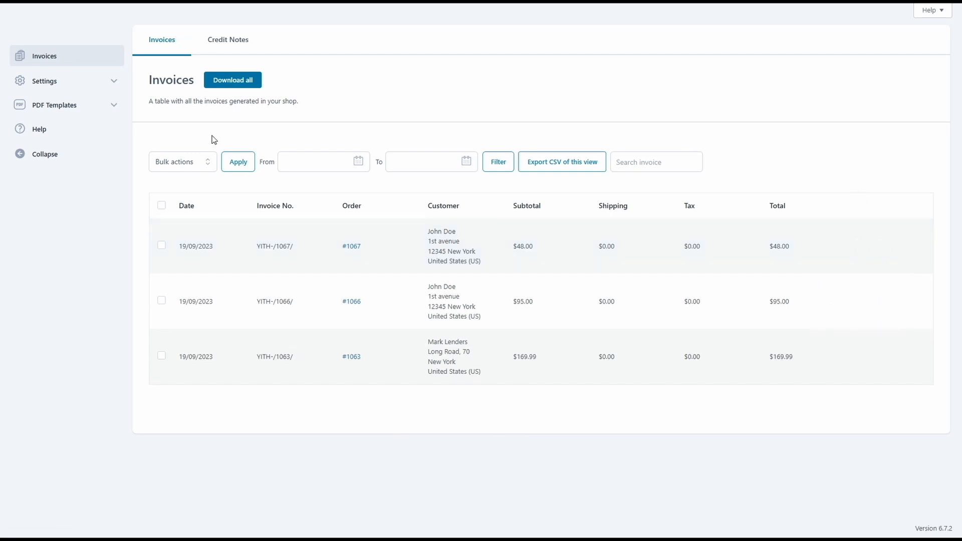
{"action": "left_click", "coordinate": [170, 161]}
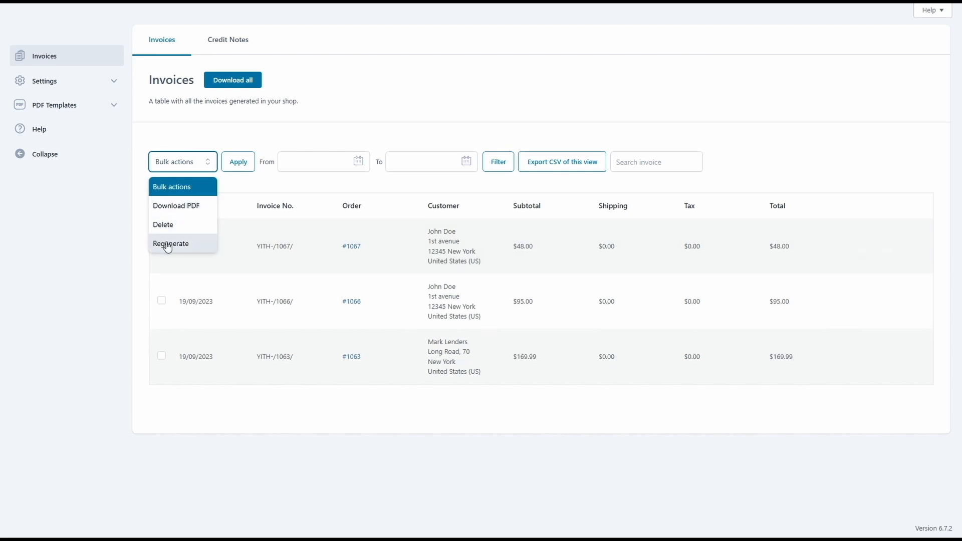
{"action": "left_click", "coordinate": [186, 166]}
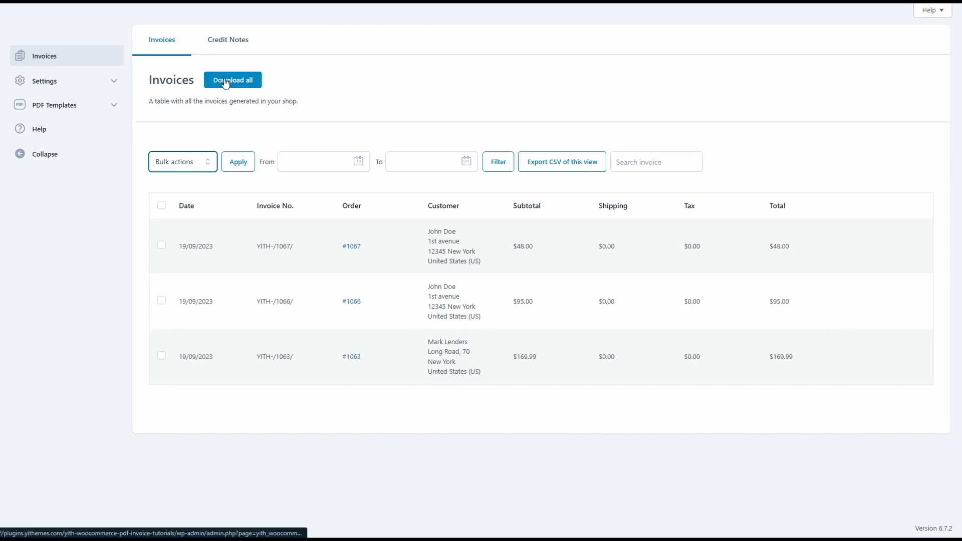
Step: View the topmost invoice's document and open the order linked to that invoice
{"action": "mouse_move", "coordinate": [402, 256]}
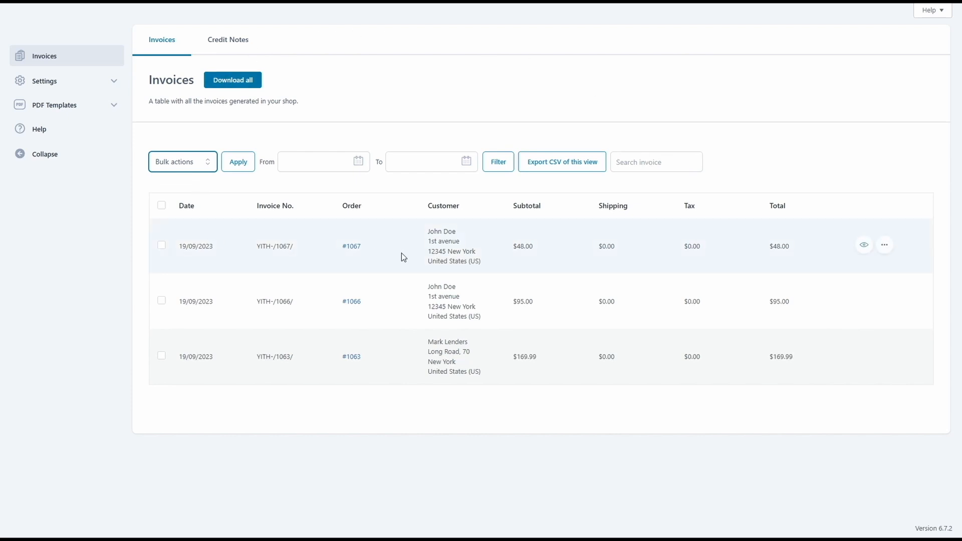
{"action": "left_click", "coordinate": [863, 246]}
{"action": "left_click", "coordinate": [349, 247]}
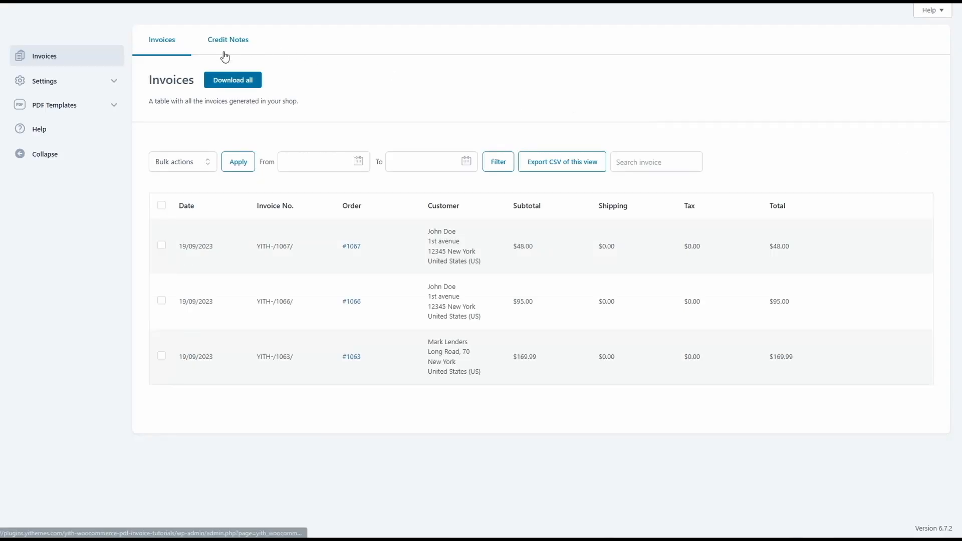
Step: Show the table of generated credit notes and review its bulk actions
{"action": "left_click", "coordinate": [225, 55]}
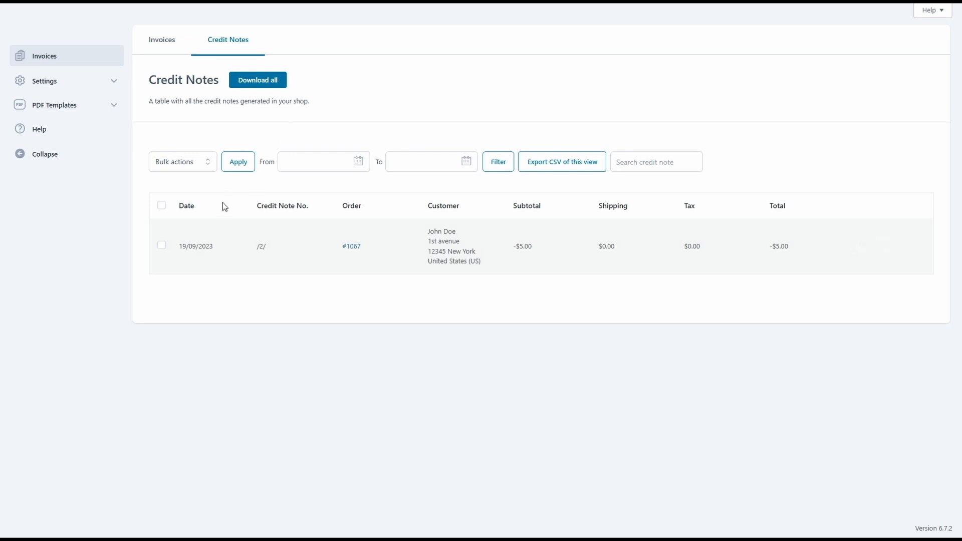
{"action": "left_click", "coordinate": [180, 168]}
{"action": "left_click", "coordinate": [174, 165]}
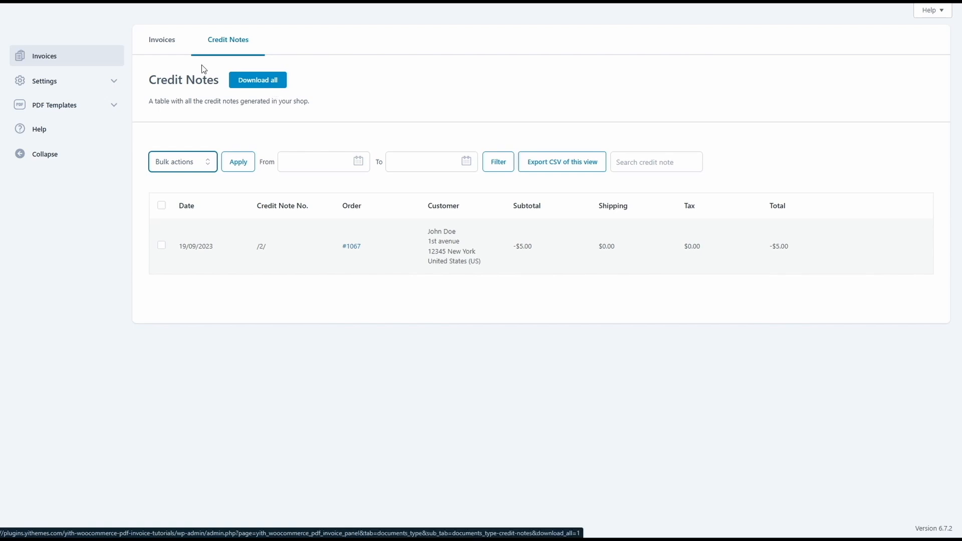
Step: Set invoice creation to Automatically in the General Options and review the choices for the date of invoice creation
{"action": "left_click", "coordinate": [121, 86]}
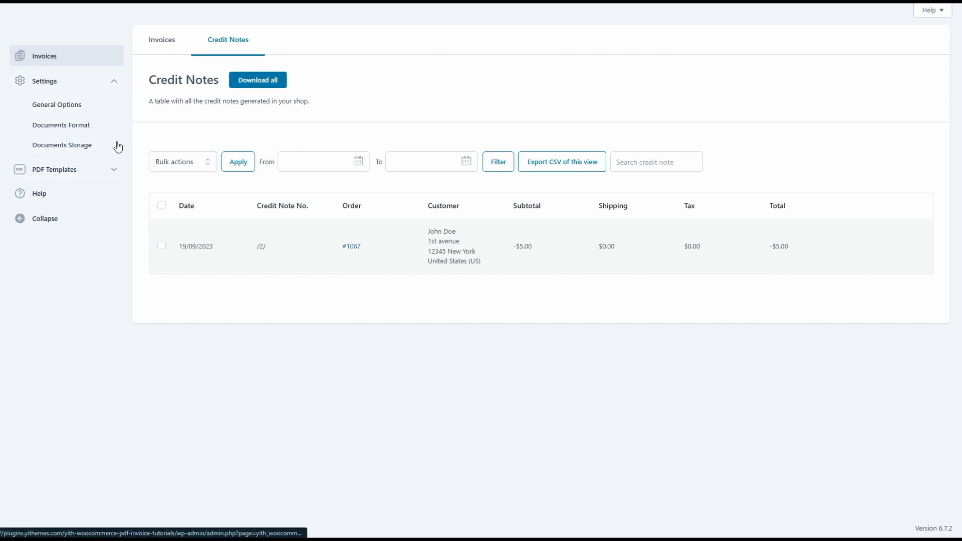
{"action": "left_click", "coordinate": [82, 108]}
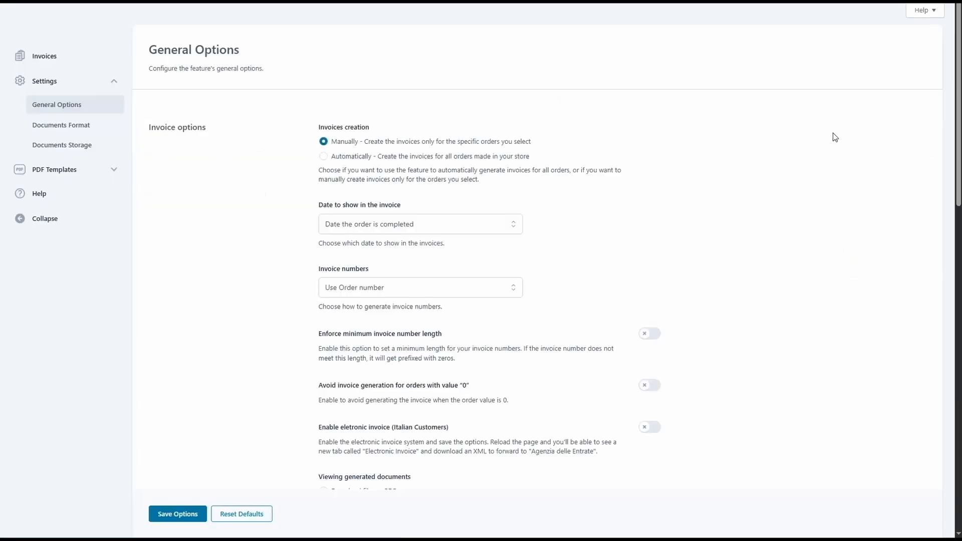
{"action": "left_click", "coordinate": [423, 158]}
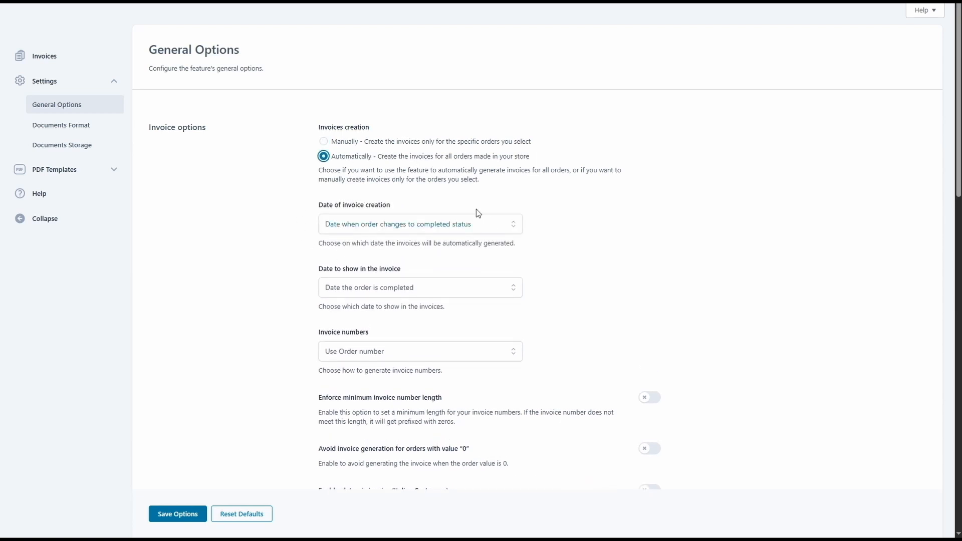
{"action": "left_click", "coordinate": [410, 225]}
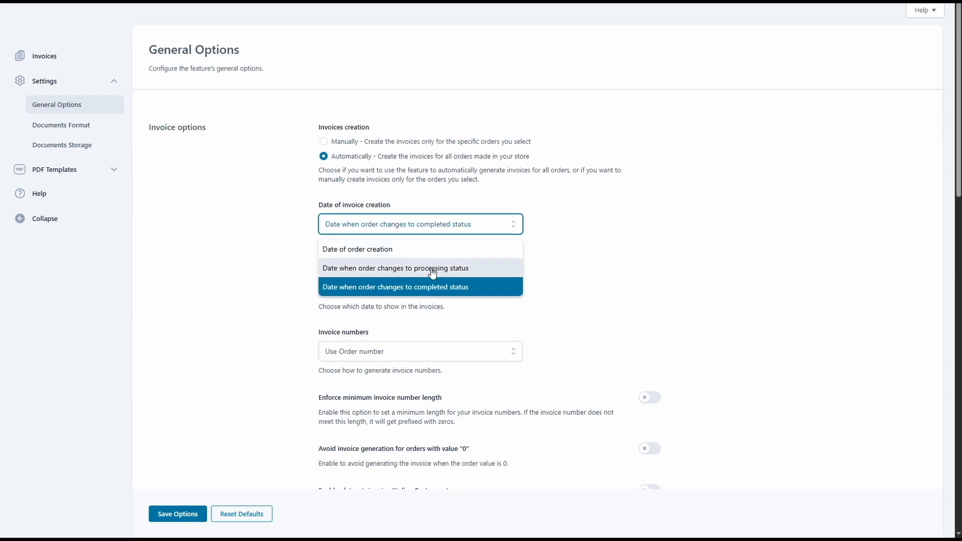
{"action": "left_click", "coordinate": [444, 226]}
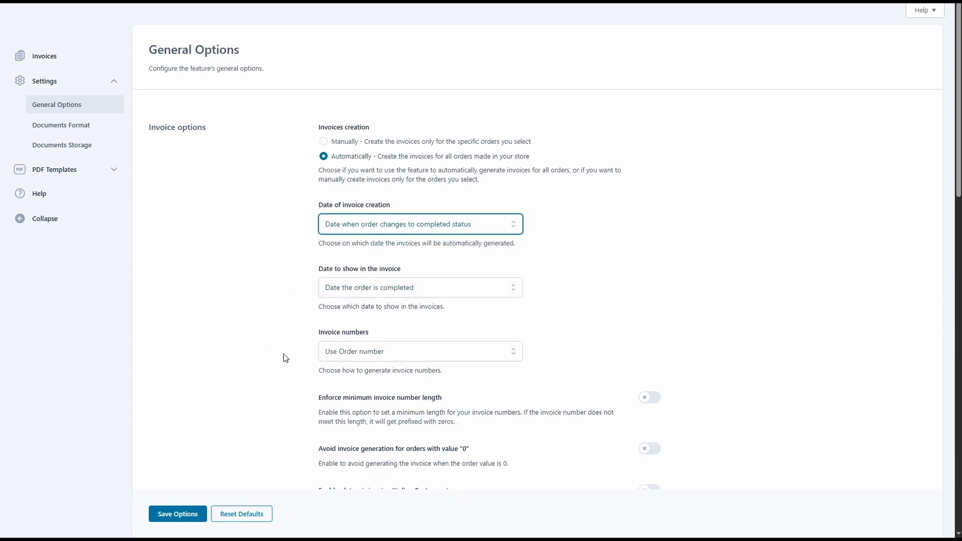
Step: Examine the remaining general options for invoices, pro-forma documents, receipts, credit notes, packing slips and checkout fields
{"action": "scroll", "coordinate": [286, 358], "scroll_direction": "down", "scroll_amount": 4}
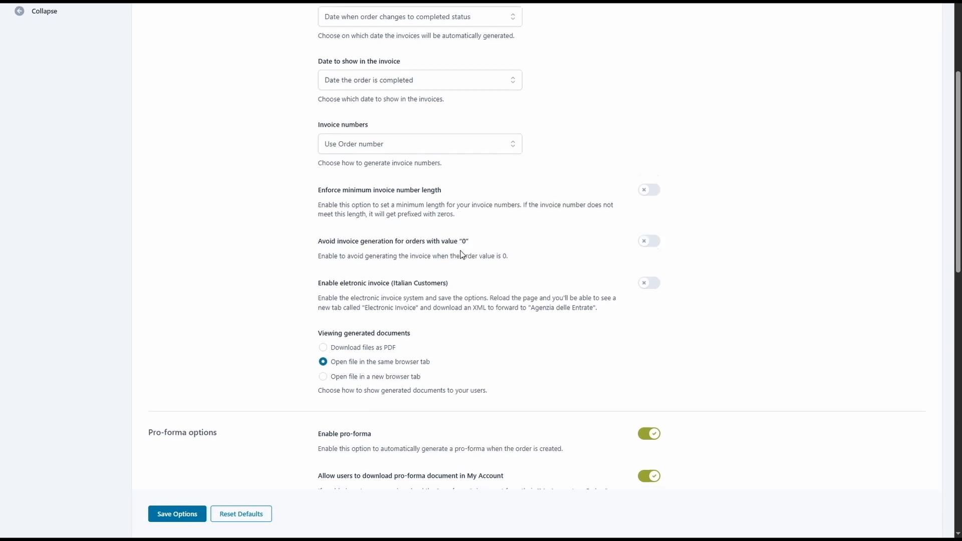
{"action": "scroll", "coordinate": [465, 253], "scroll_direction": "down", "scroll_amount": 3}
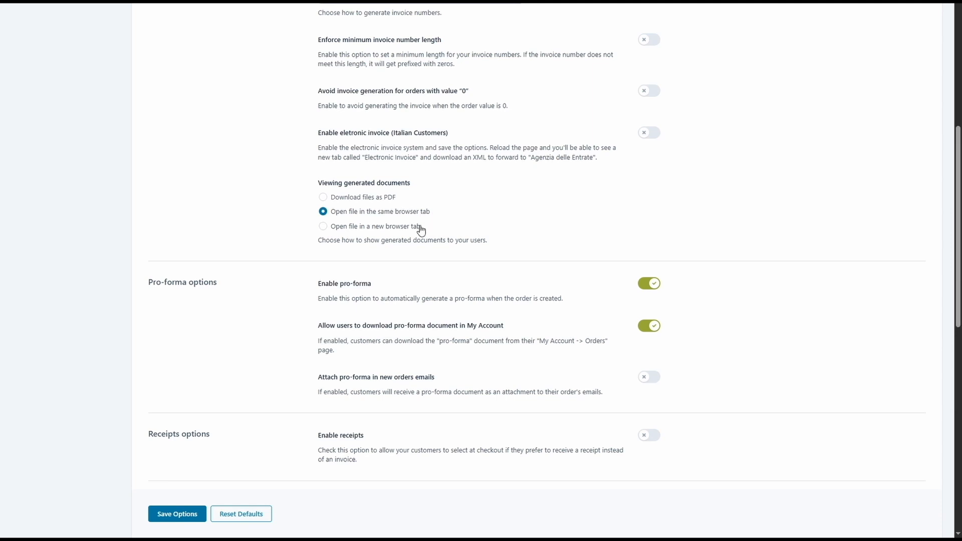
{"action": "scroll", "coordinate": [421, 230], "scroll_direction": "down", "scroll_amount": 4}
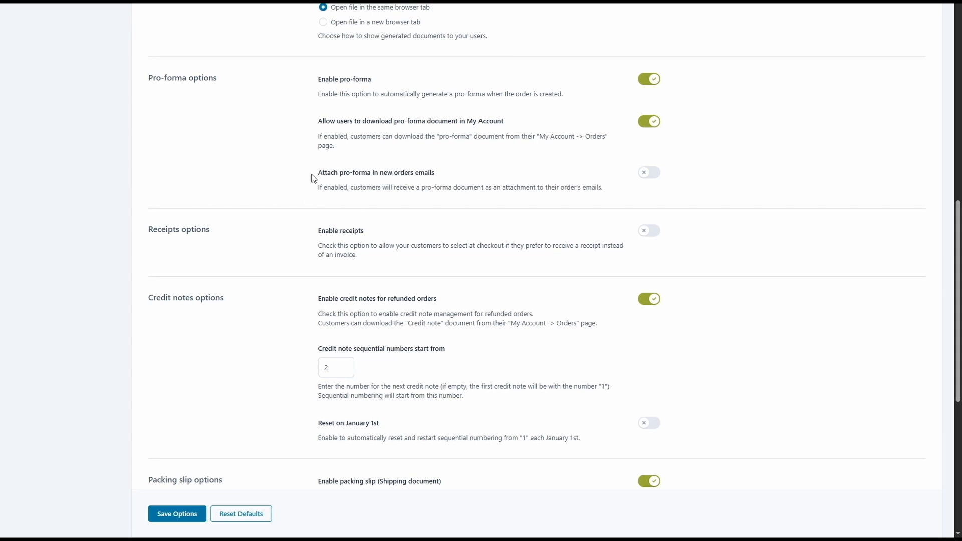
{"action": "scroll", "coordinate": [313, 178], "scroll_direction": "down", "scroll_amount": 1}
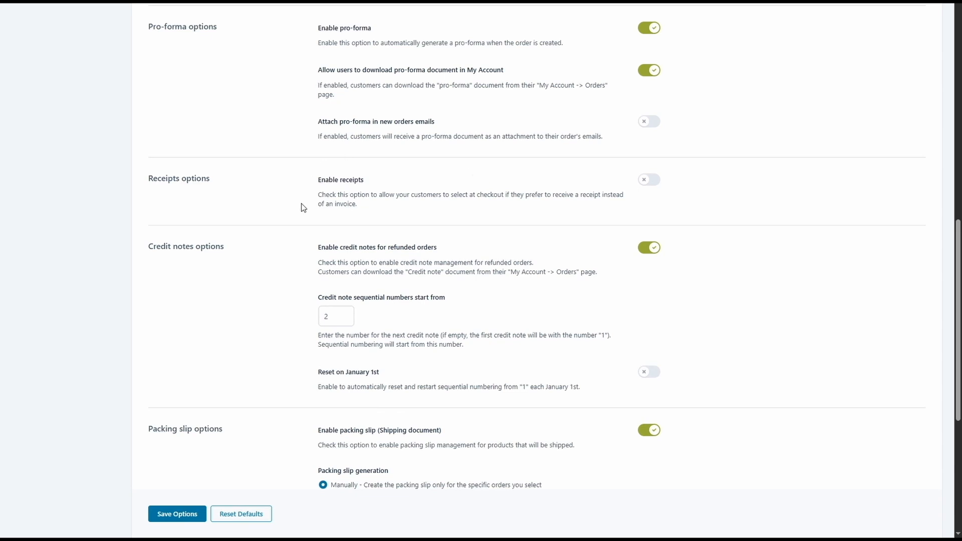
{"action": "scroll", "coordinate": [303, 208], "scroll_direction": "down", "scroll_amount": 1}
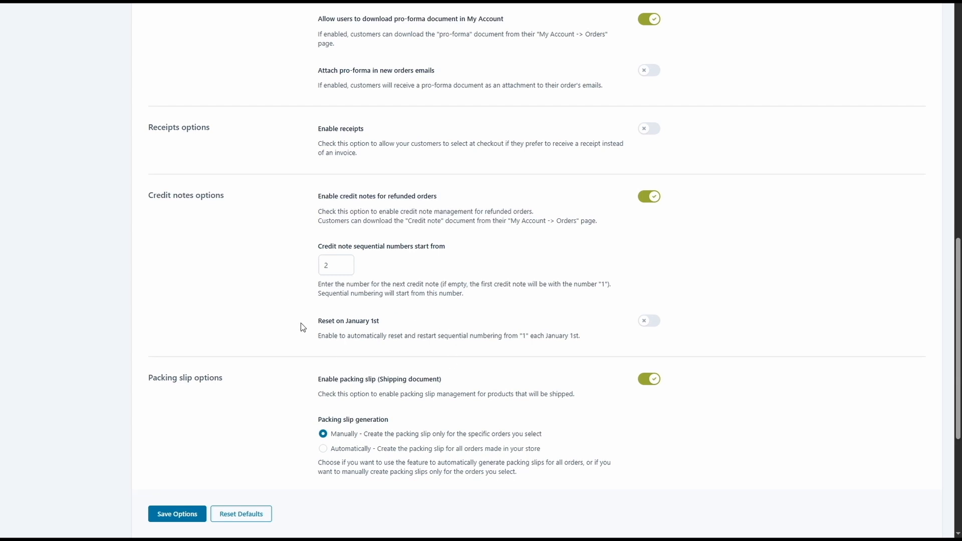
{"action": "scroll", "coordinate": [301, 326], "scroll_direction": "down", "scroll_amount": 4}
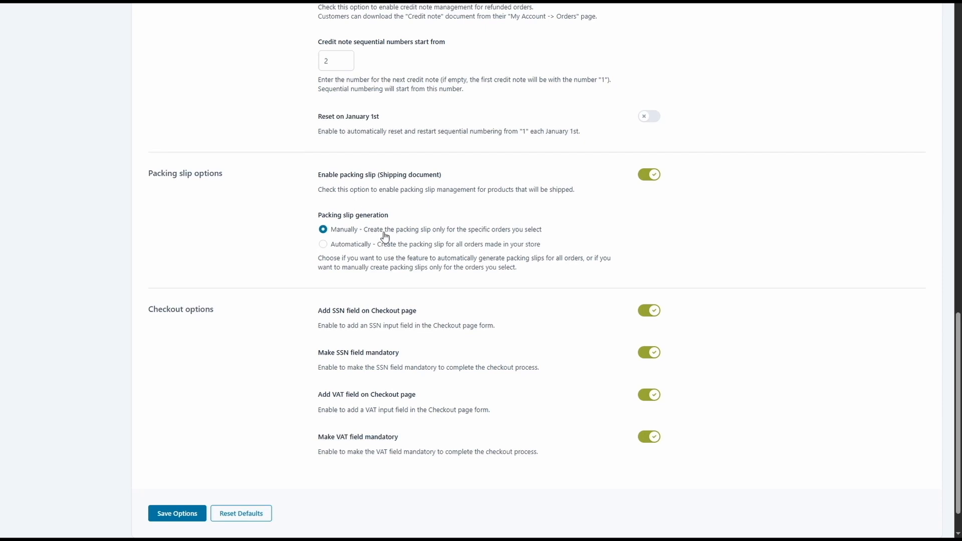
{"action": "scroll", "coordinate": [380, 252], "scroll_direction": "down", "scroll_amount": 1}
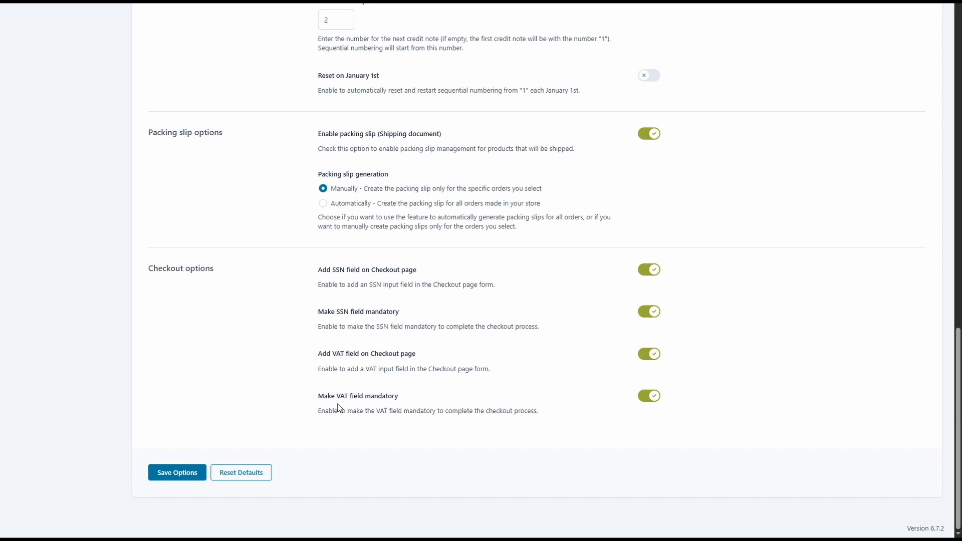
{"action": "scroll", "coordinate": [338, 401], "scroll_direction": "up", "scroll_amount": 15}
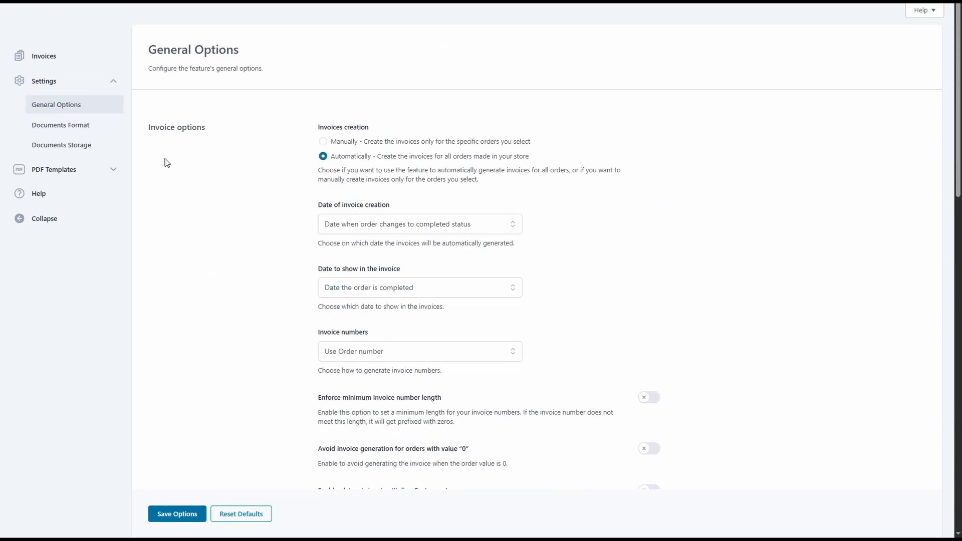
Step: Examine the Documents Format settings for dates, invoices, credit notes, pro-forma invoices and packing slips
{"action": "left_click", "coordinate": [88, 125]}
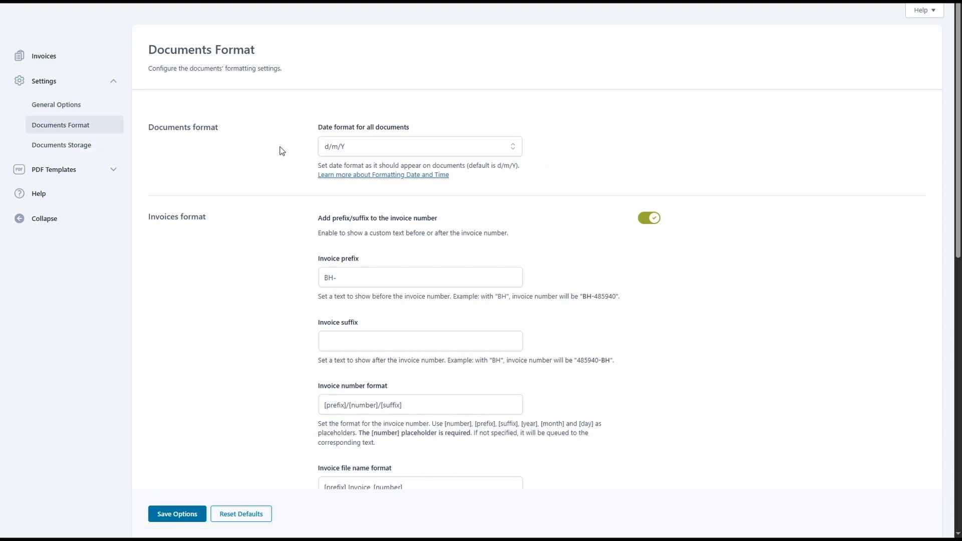
{"action": "scroll", "coordinate": [351, 208], "scroll_direction": "down", "scroll_amount": 1}
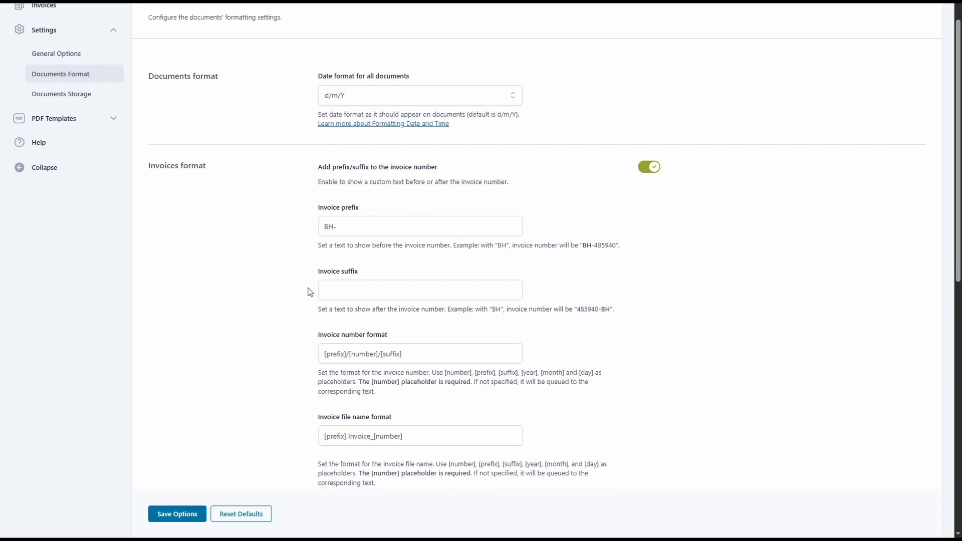
{"action": "scroll", "coordinate": [320, 292], "scroll_direction": "down", "scroll_amount": 3}
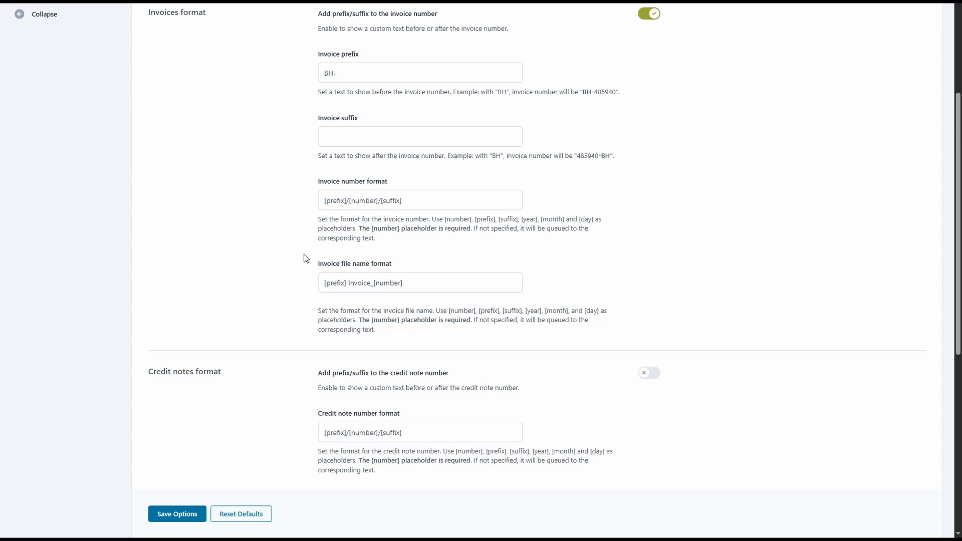
{"action": "scroll", "coordinate": [306, 258], "scroll_direction": "down", "scroll_amount": 4}
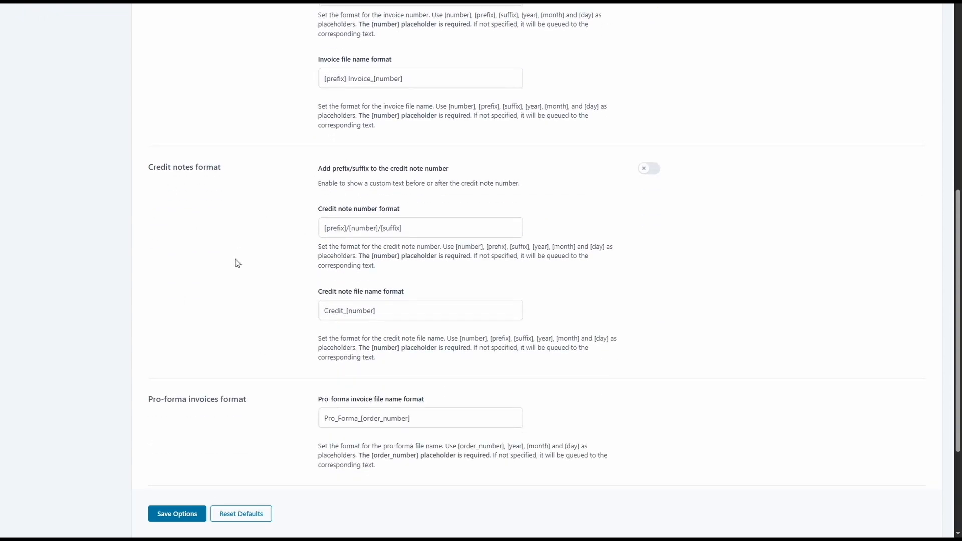
{"action": "scroll", "coordinate": [236, 263], "scroll_direction": "down", "scroll_amount": 3}
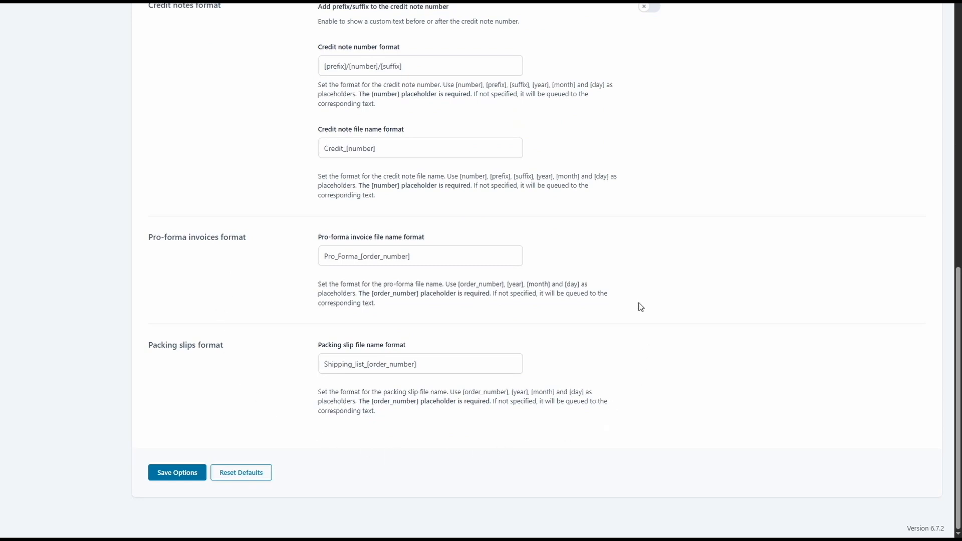
{"action": "scroll", "coordinate": [261, 313], "scroll_direction": "up", "scroll_amount": 15}
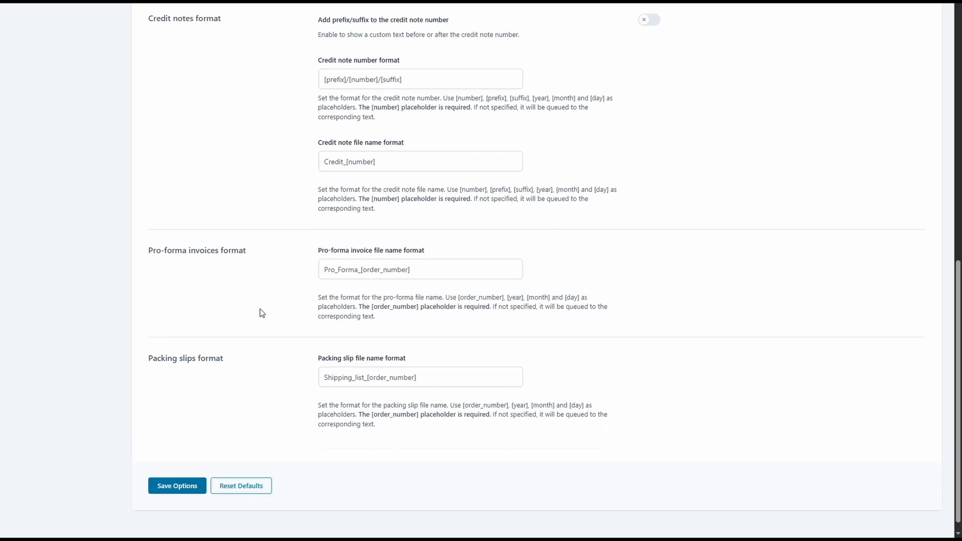
Step: Enable automatic upload of documents to Google Drive in the Documents Storage settings
{"action": "left_click", "coordinate": [65, 151]}
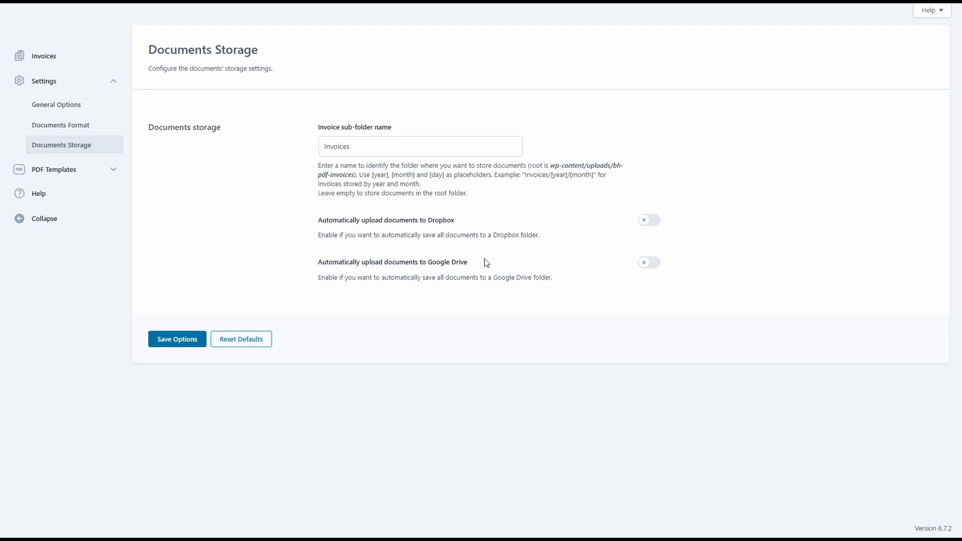
{"action": "left_click", "coordinate": [647, 267]}
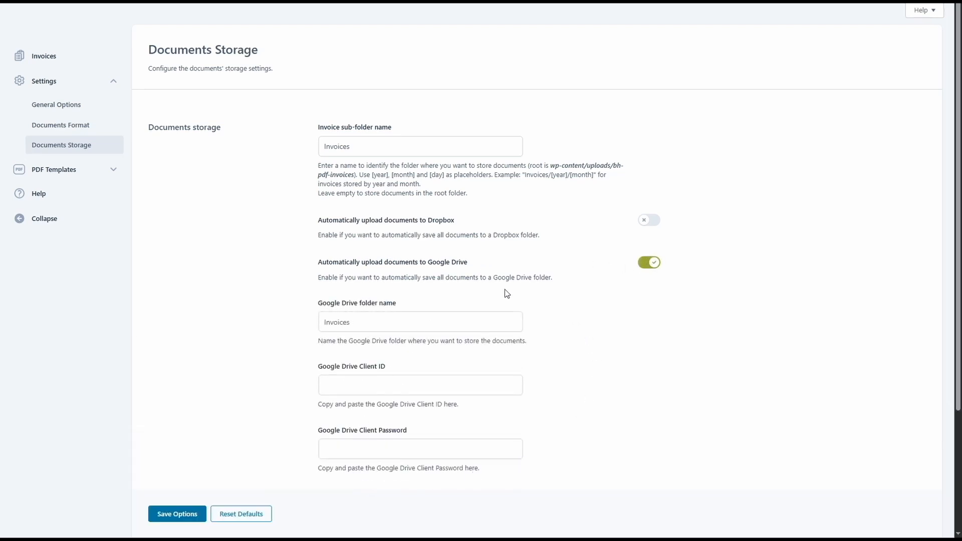
Step: Examine the PDF template settings for company details, invoices and pro-forma invoices, credit notes and packing slips
{"action": "left_click", "coordinate": [116, 170]}
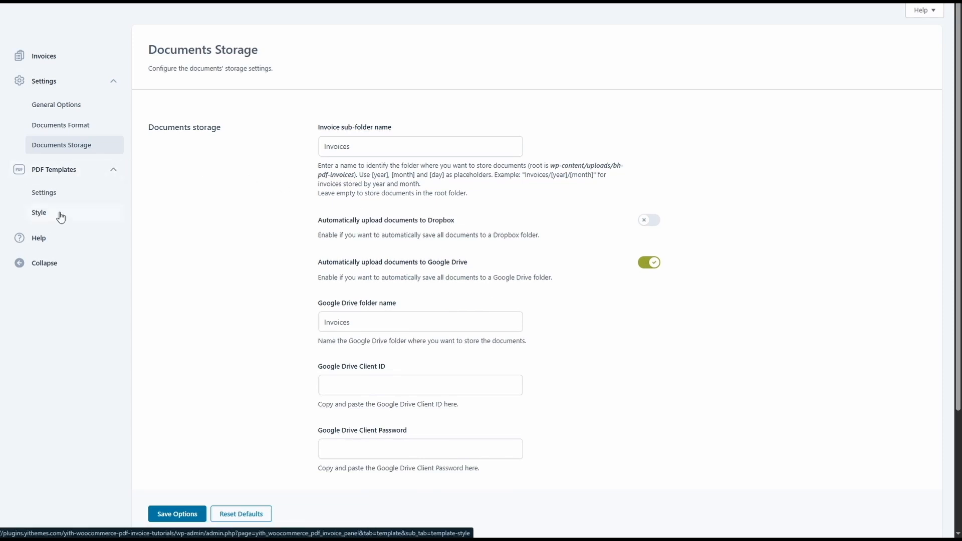
{"action": "left_click", "coordinate": [54, 193]}
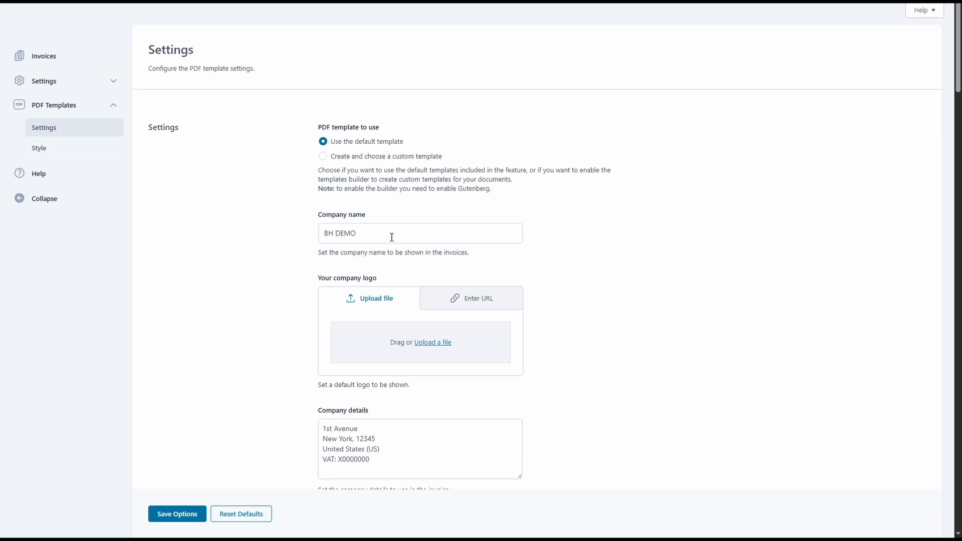
{"action": "scroll", "coordinate": [407, 366], "scroll_direction": "down", "scroll_amount": 2}
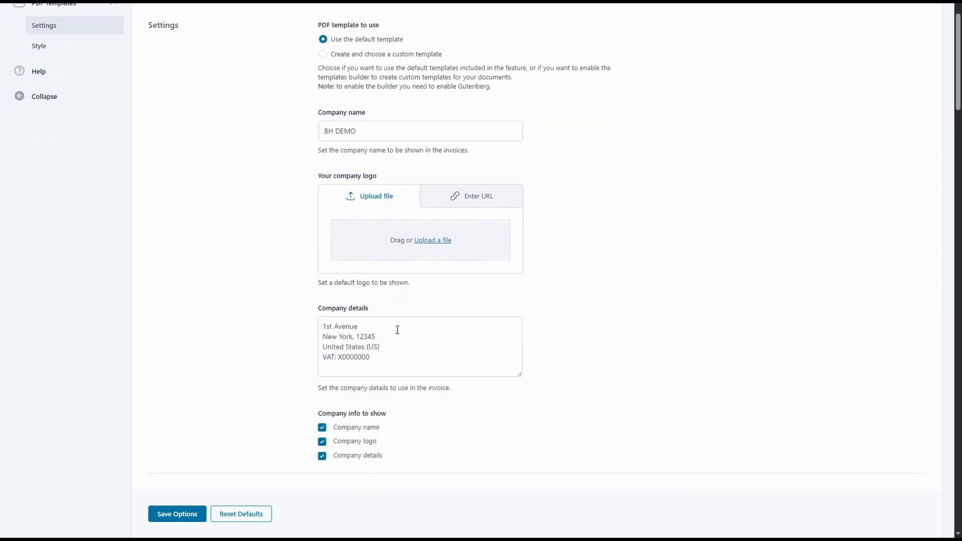
{"action": "scroll", "coordinate": [398, 330], "scroll_direction": "down", "scroll_amount": 3}
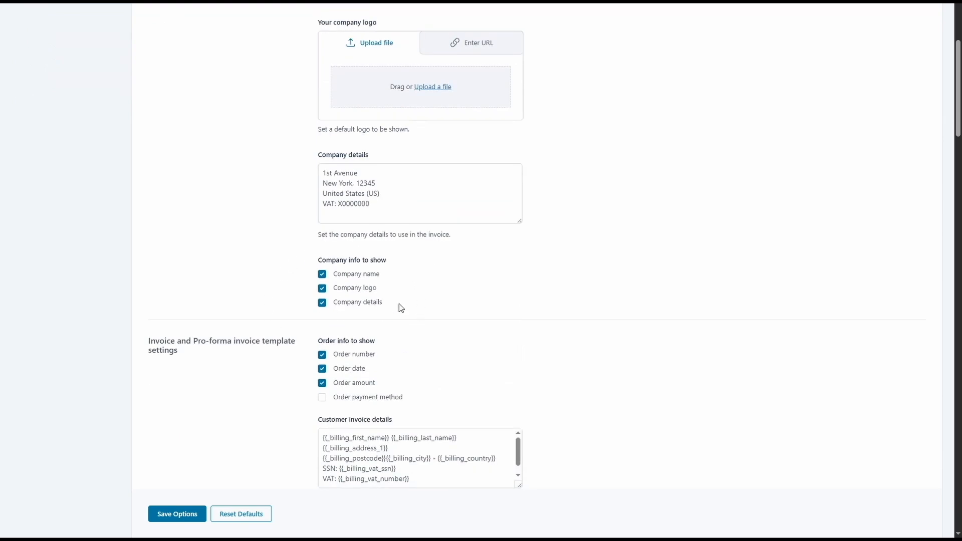
{"action": "scroll", "coordinate": [400, 306], "scroll_direction": "down", "scroll_amount": 6}
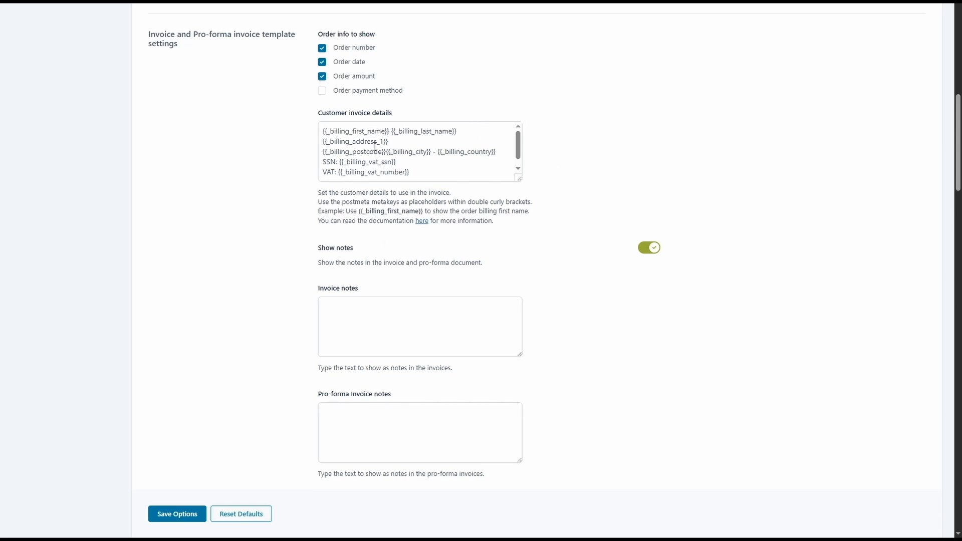
{"action": "scroll", "coordinate": [375, 148], "scroll_direction": "down", "scroll_amount": 1}
{"action": "scroll", "coordinate": [303, 247], "scroll_direction": "down", "scroll_amount": 6}
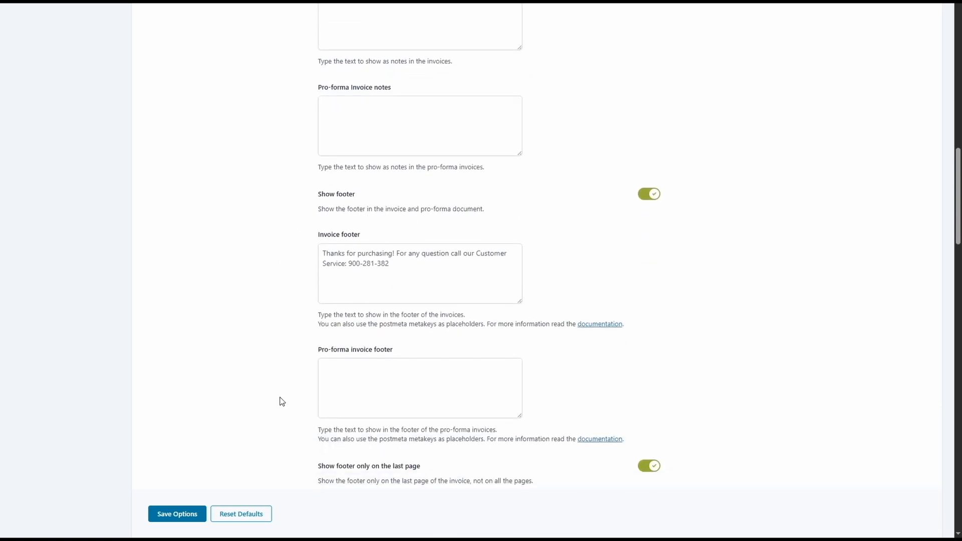
{"action": "scroll", "coordinate": [294, 383], "scroll_direction": "down", "scroll_amount": 6}
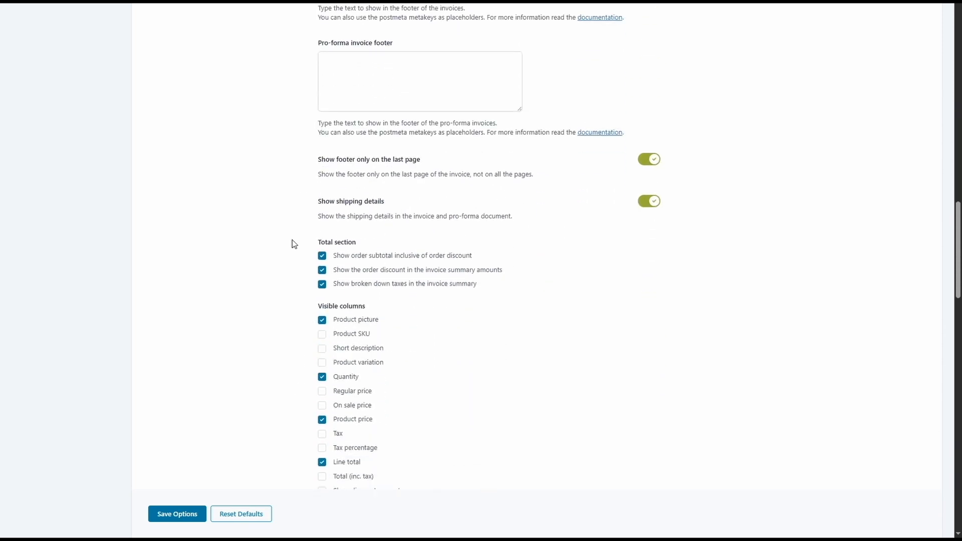
{"action": "scroll", "coordinate": [294, 244], "scroll_direction": "down", "scroll_amount": 2}
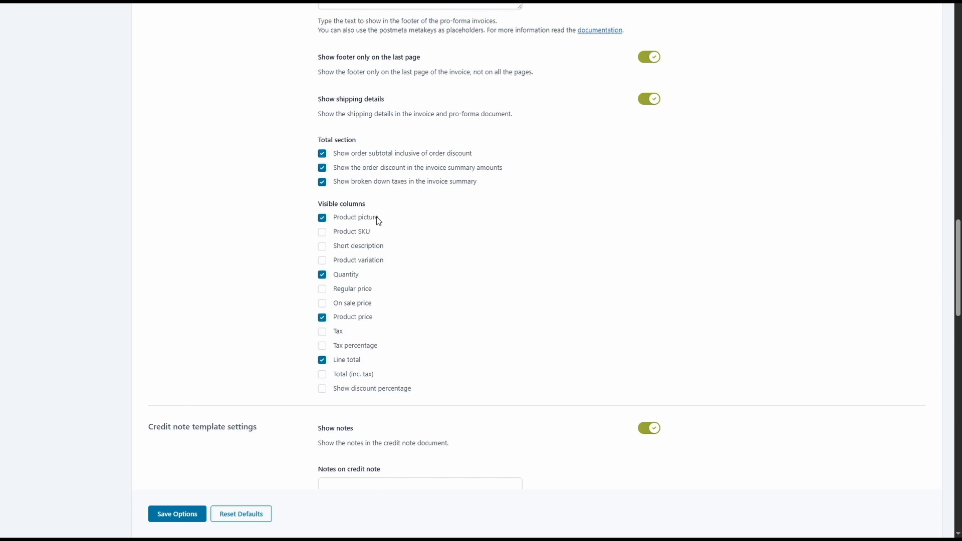
{"action": "scroll", "coordinate": [343, 200], "scroll_direction": "down", "scroll_amount": 6}
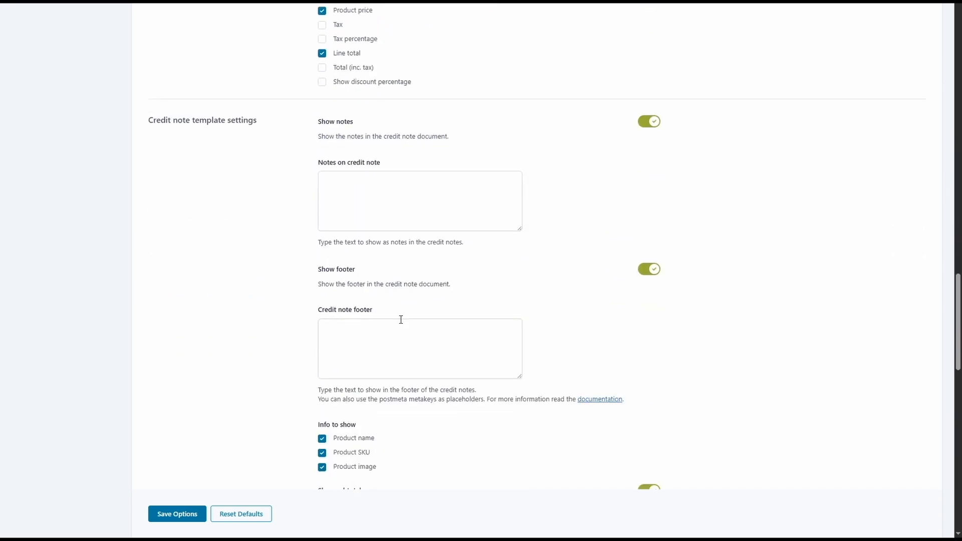
{"action": "scroll", "coordinate": [230, 281], "scroll_direction": "down", "scroll_amount": 9}
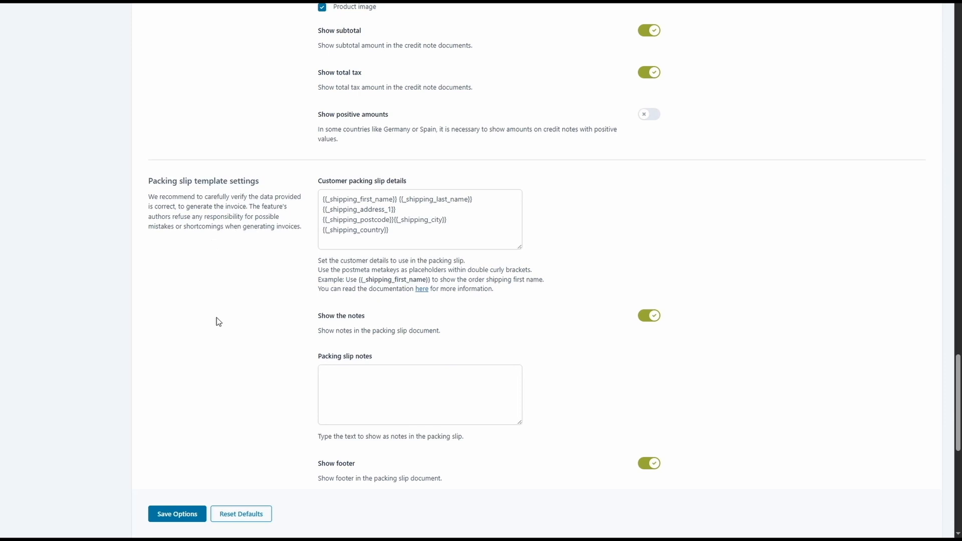
{"action": "scroll", "coordinate": [273, 372], "scroll_direction": "up", "scroll_amount": 20}
{"action": "scroll", "coordinate": [273, 371], "scroll_direction": "up", "scroll_amount": 15}
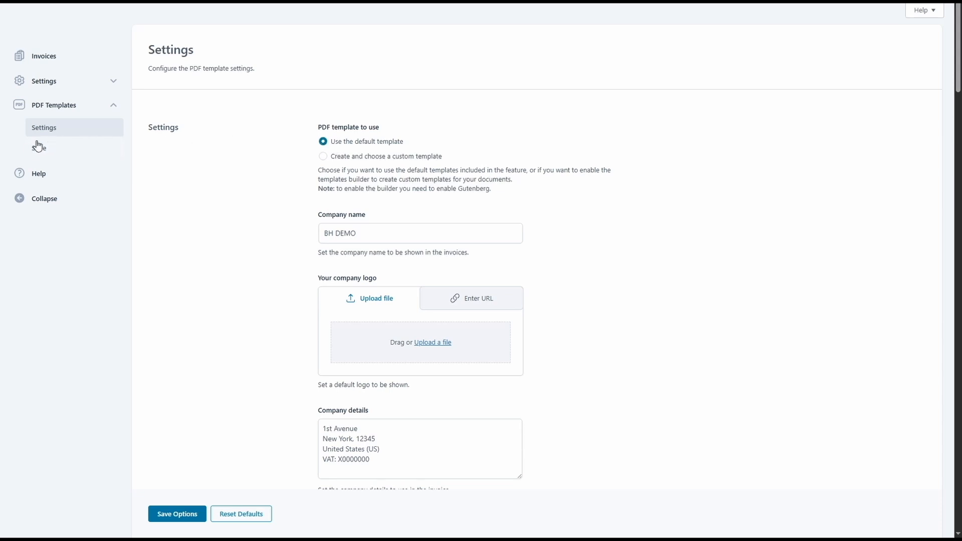
Step: Examine the PDF template Style settings for the document template and document colors
{"action": "left_click", "coordinate": [60, 153]}
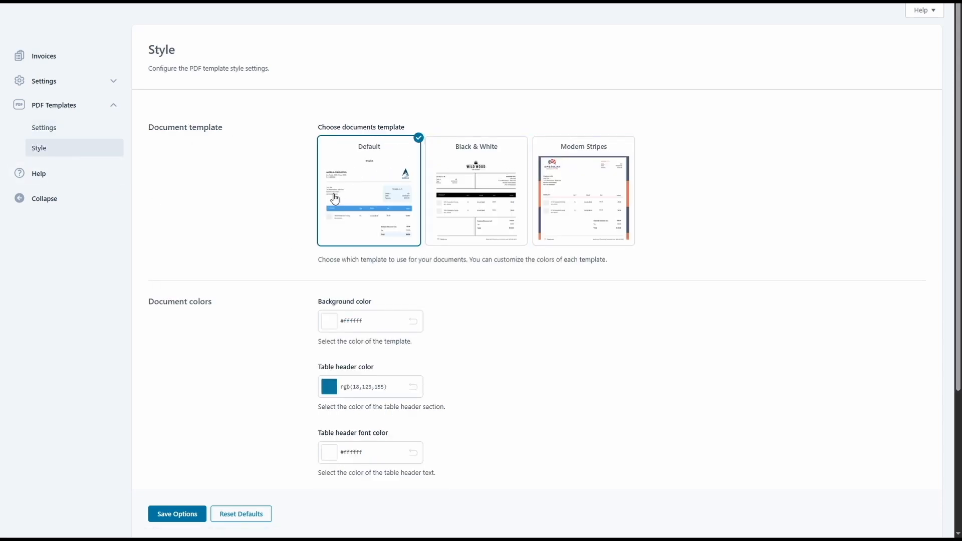
{"action": "scroll", "coordinate": [243, 249], "scroll_direction": "down", "scroll_amount": 2}
{"action": "scroll", "coordinate": [545, 317], "scroll_direction": "down", "scroll_amount": 2}
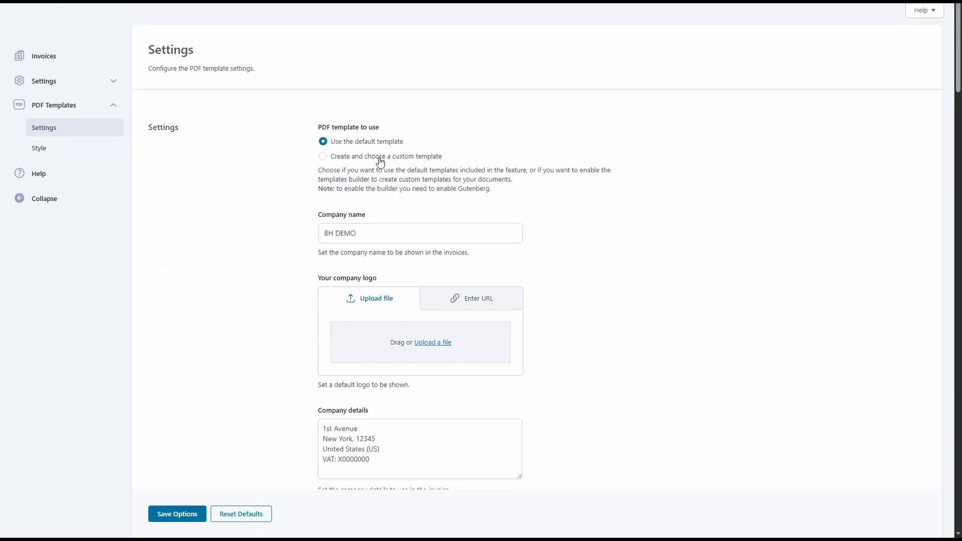
Step: Set the PDF template to use to "Create and choose a custom template" and review the template choices for each document type
{"action": "left_click", "coordinate": [378, 158]}
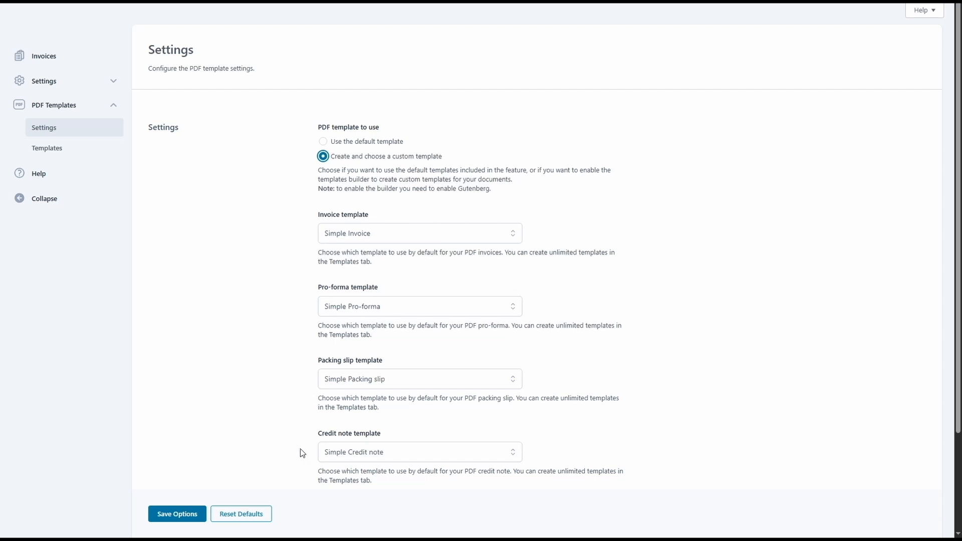
{"action": "left_click", "coordinate": [377, 453]}
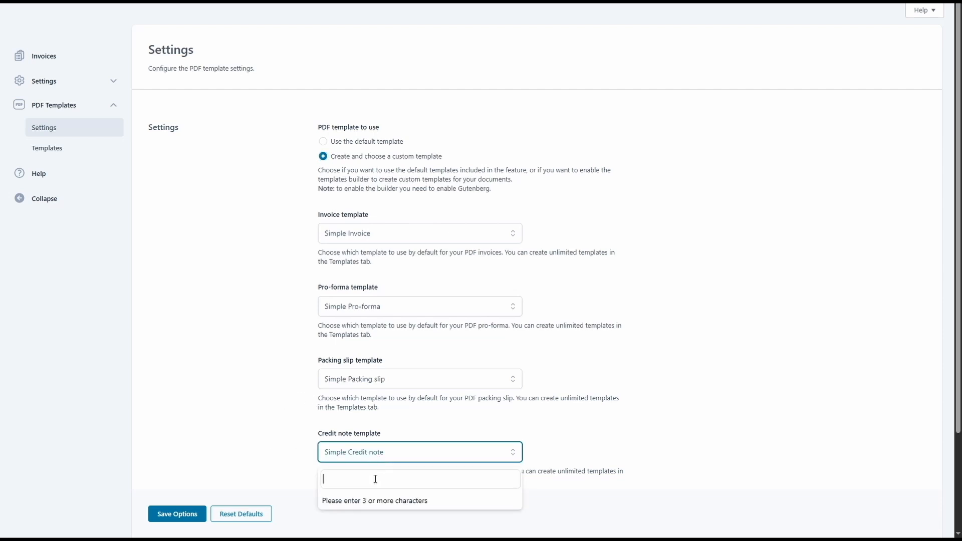
{"action": "left_click", "coordinate": [383, 456]}
{"action": "scroll", "coordinate": [384, 456], "scroll_direction": "down", "scroll_amount": 3}
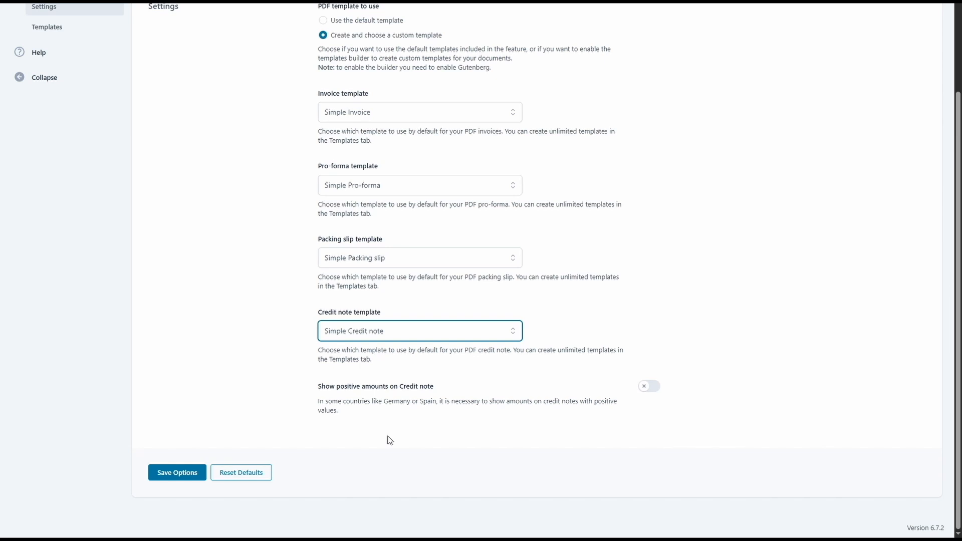
{"action": "scroll", "coordinate": [390, 440], "scroll_direction": "up", "scroll_amount": 3}
Step: Open the list of PDF templates and start a new PDF template
{"action": "left_click", "coordinate": [46, 149]}
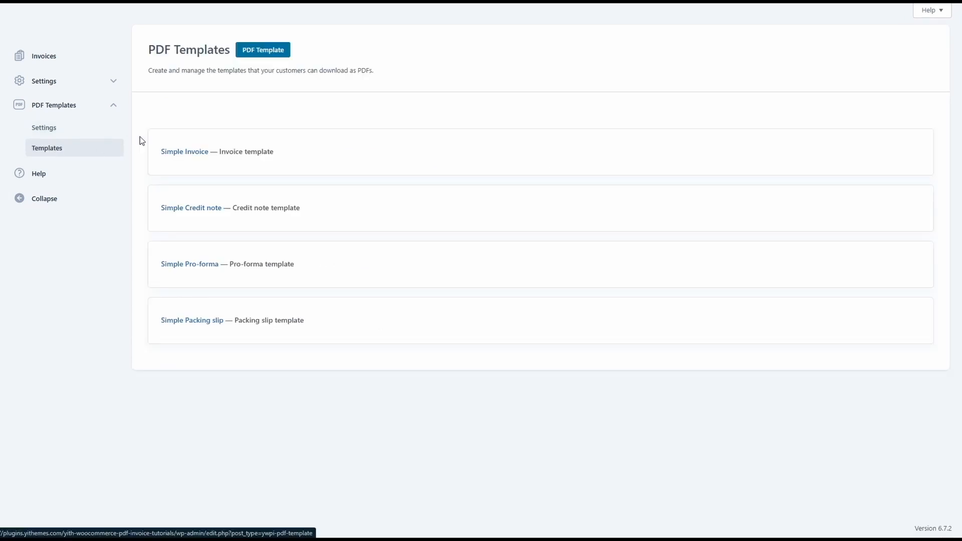
{"action": "mouse_move", "coordinate": [178, 157]}
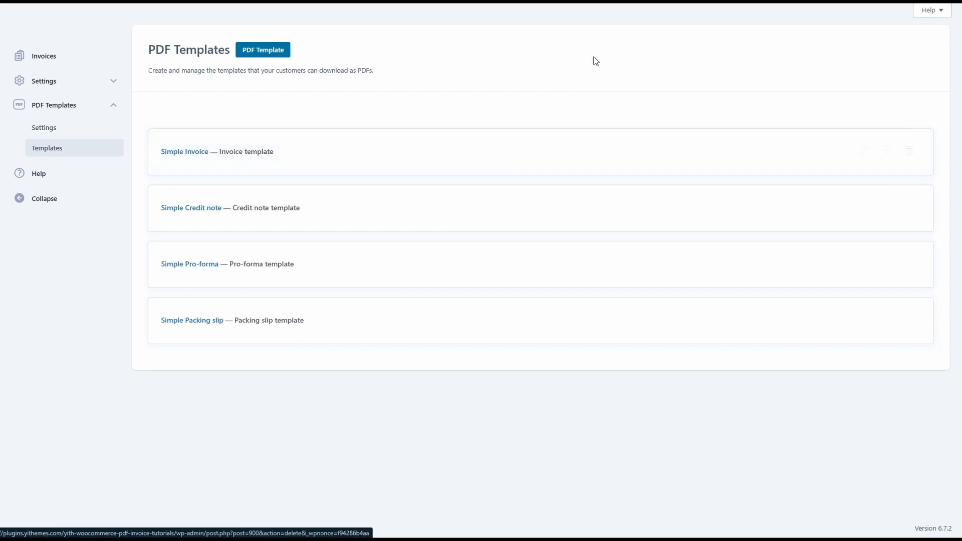
{"action": "left_click", "coordinate": [263, 59]}
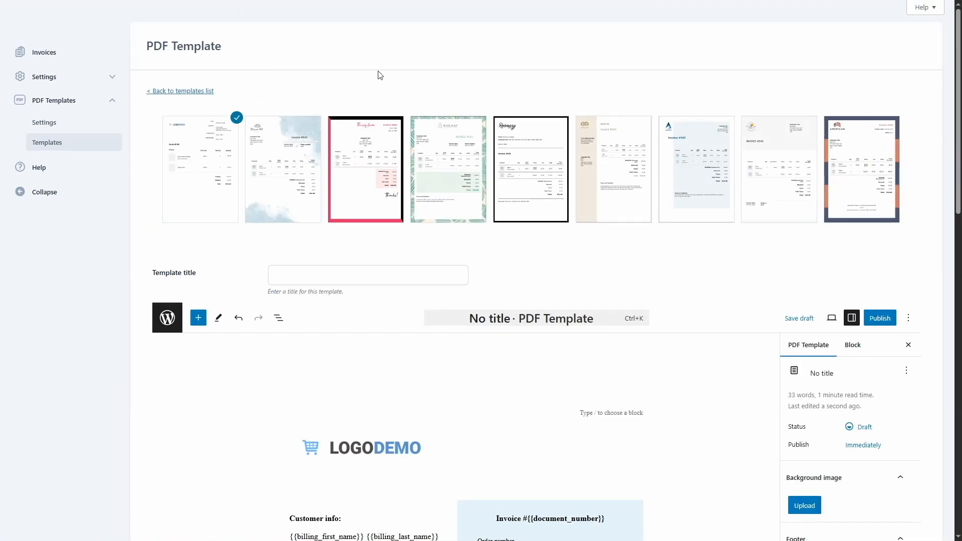
Step: Preview other preset designs, choose the plain LOGODEMO design for the new template, and title it Test
{"action": "left_click", "coordinate": [359, 154]}
{"action": "left_click", "coordinate": [539, 156]}
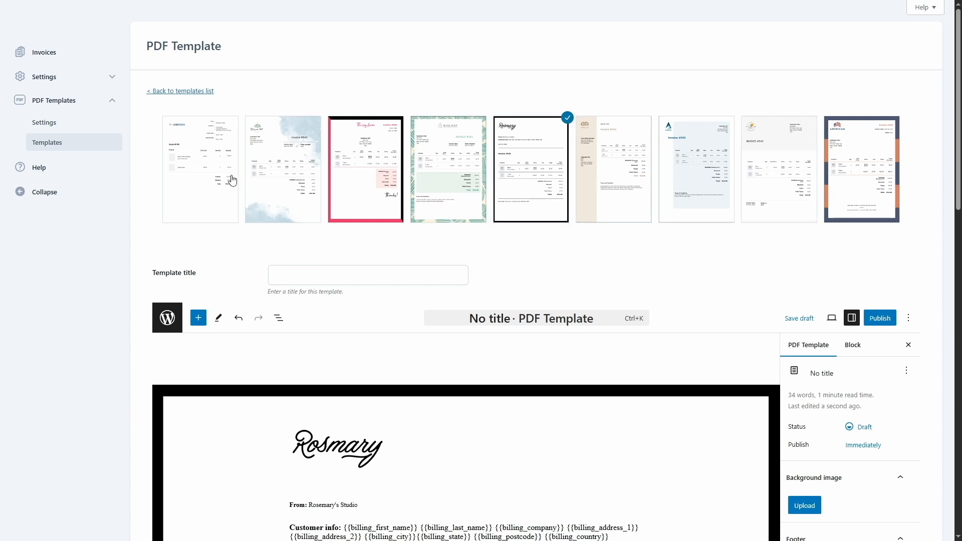
{"action": "left_click", "coordinate": [211, 164]}
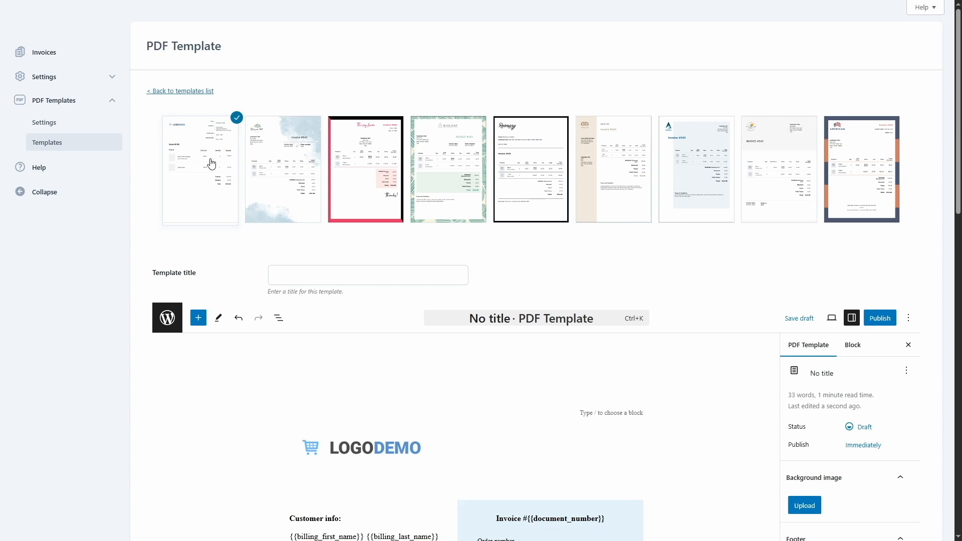
{"action": "left_click", "coordinate": [331, 275]}
{"action": "type", "text": "Test"}
Step: Examine the template's layout and the Customer info block's placeholders, color, typography, padding and advanced settings
{"action": "scroll", "coordinate": [331, 275], "scroll_direction": "down", "scroll_amount": 5}
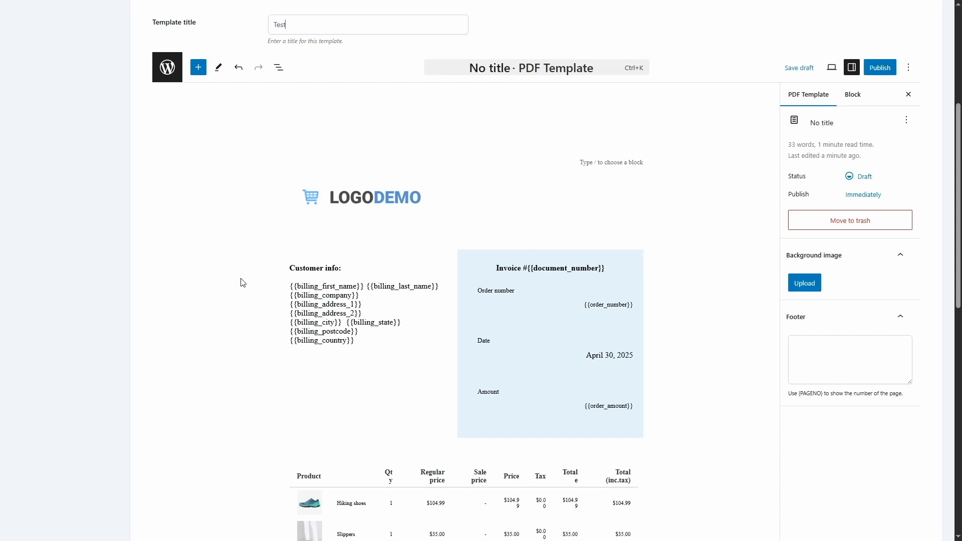
{"action": "scroll", "coordinate": [420, 273], "scroll_direction": "down", "scroll_amount": 4}
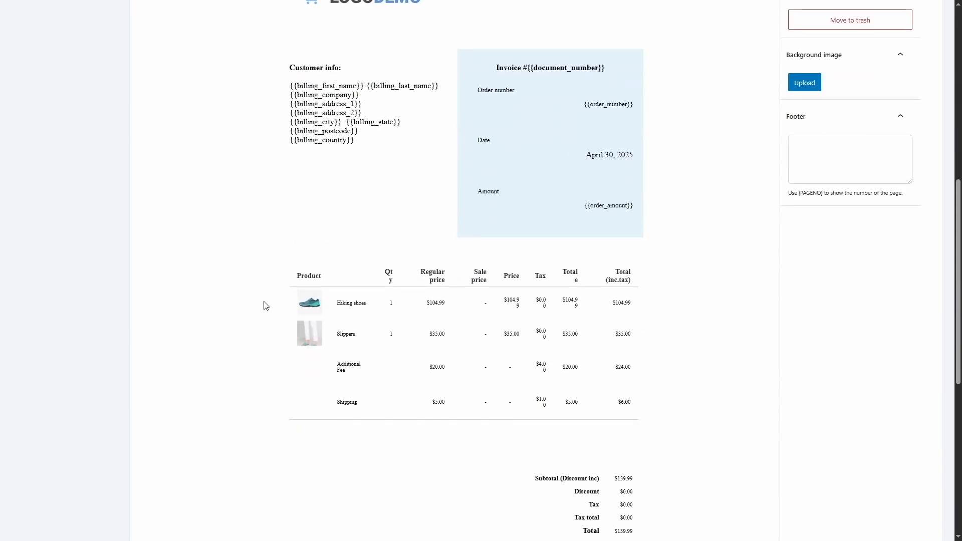
{"action": "scroll", "coordinate": [385, 263], "scroll_direction": "down", "scroll_amount": 1}
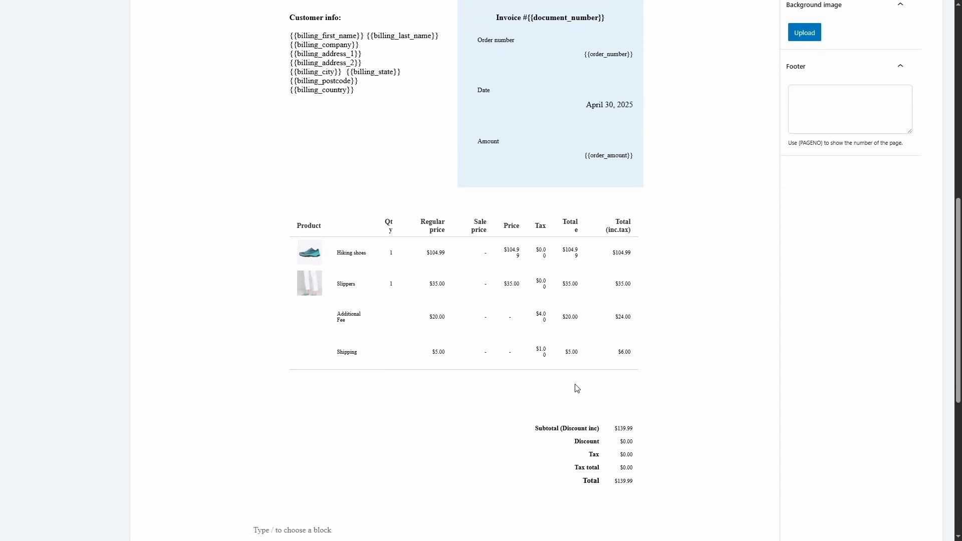
{"action": "scroll", "coordinate": [508, 430], "scroll_direction": "up", "scroll_amount": 6}
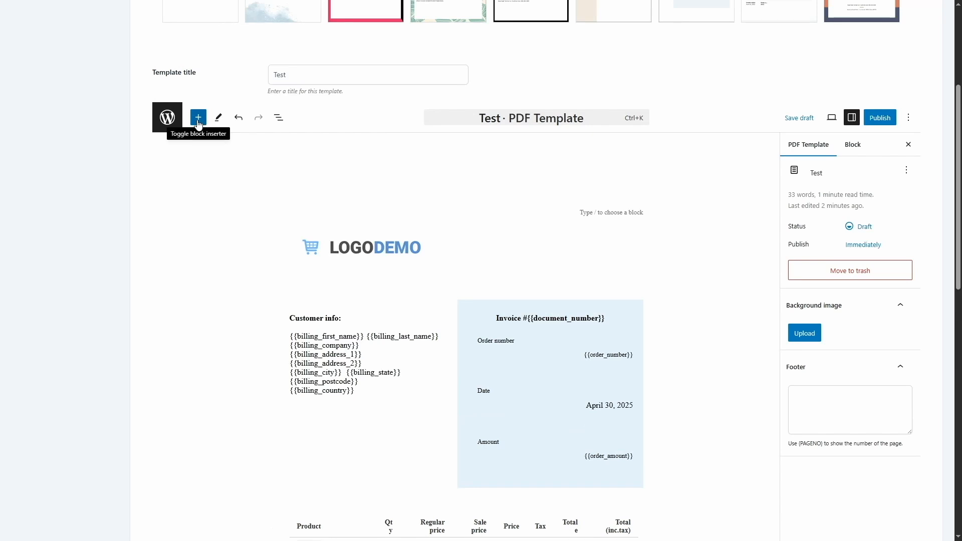
{"action": "left_click", "coordinate": [360, 373]}
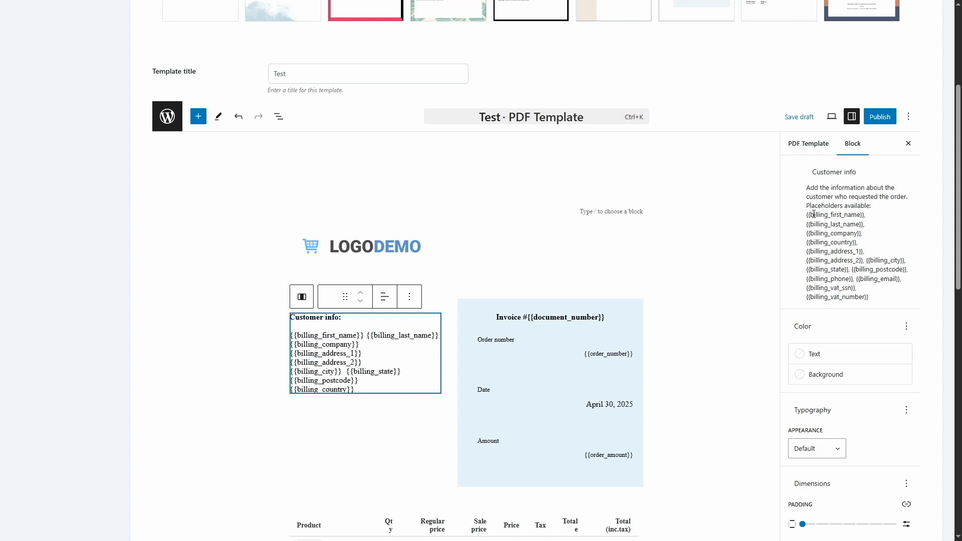
{"action": "scroll", "coordinate": [776, 247], "scroll_direction": "down", "scroll_amount": 2}
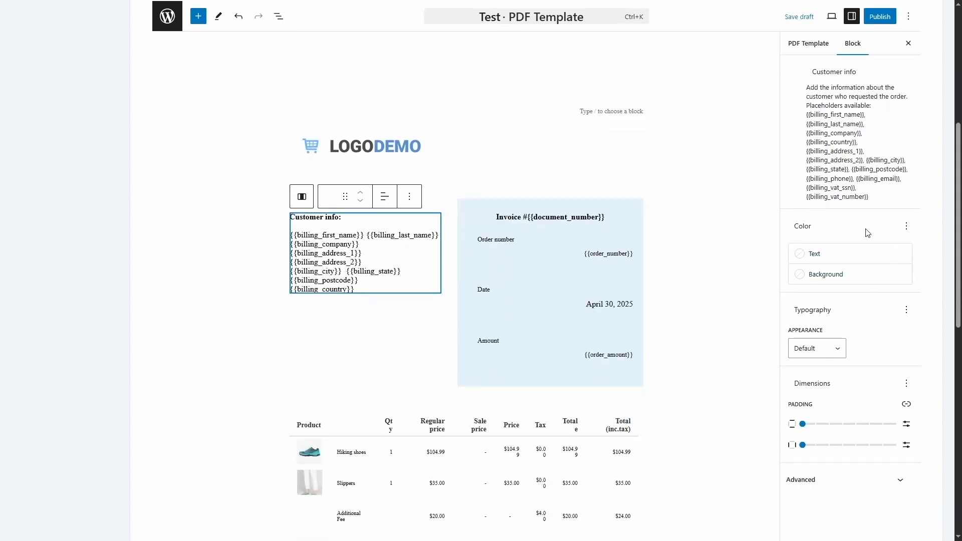
{"action": "scroll", "coordinate": [796, 283], "scroll_direction": "down", "scroll_amount": 2}
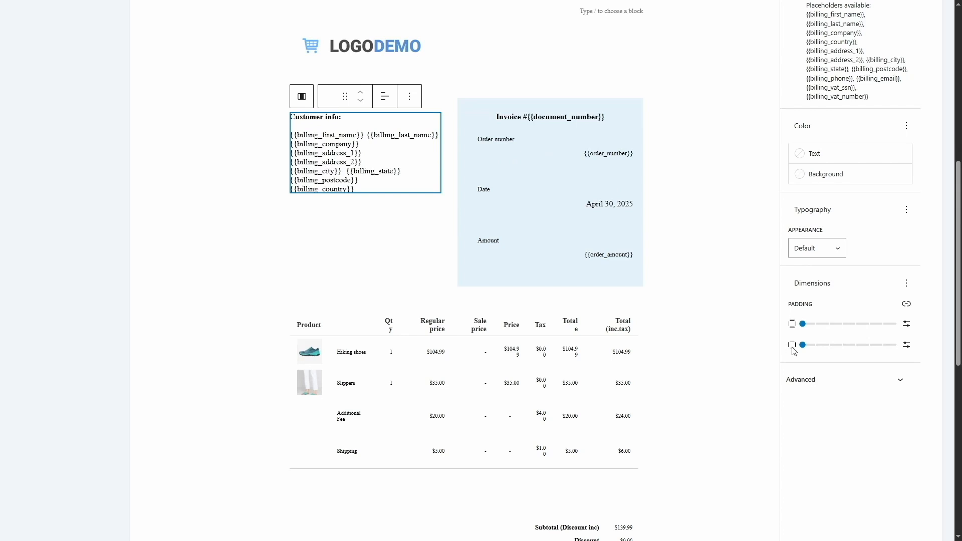
{"action": "left_click", "coordinate": [826, 379]}
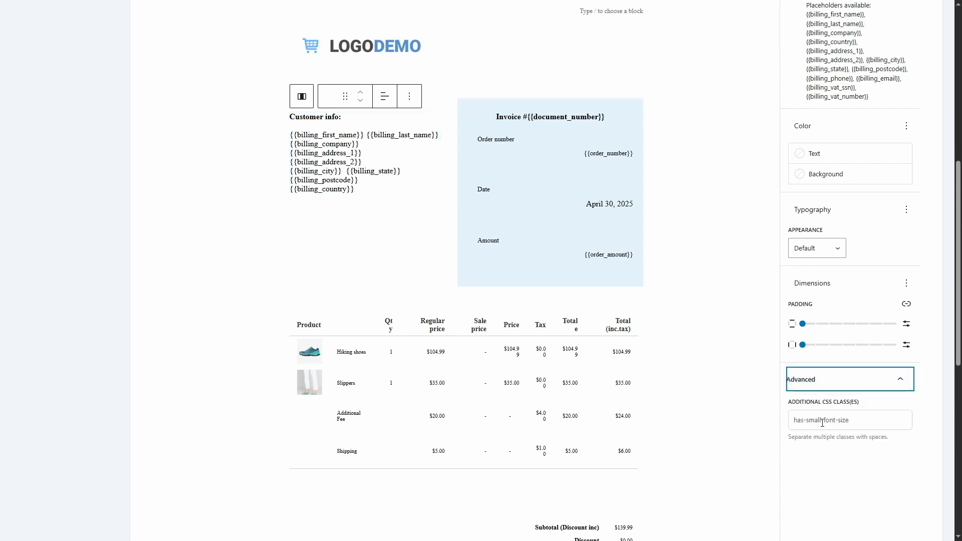
{"action": "left_click", "coordinate": [836, 380]}
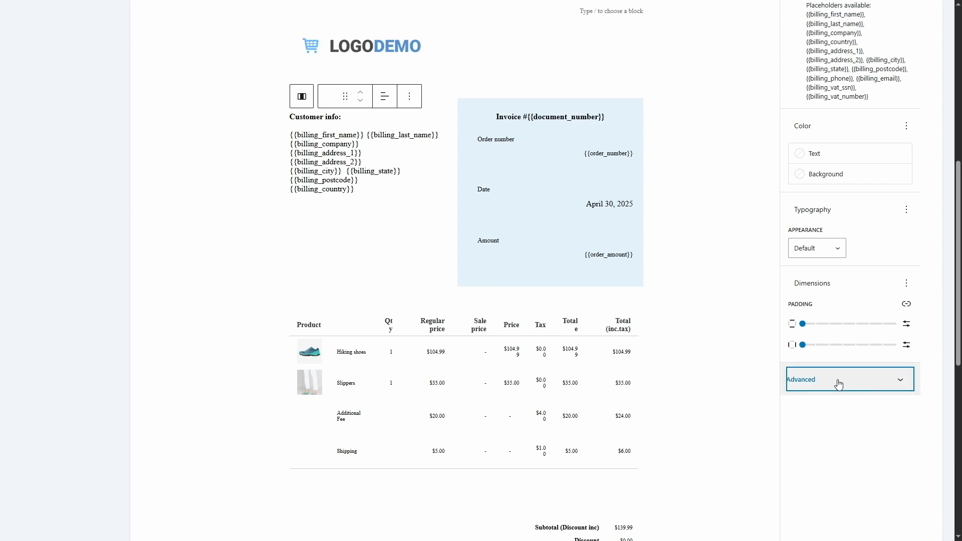
Step: Examine the Product Table block's document type, column visibility, title and item styling, and advanced settings
{"action": "left_click", "coordinate": [462, 362]}
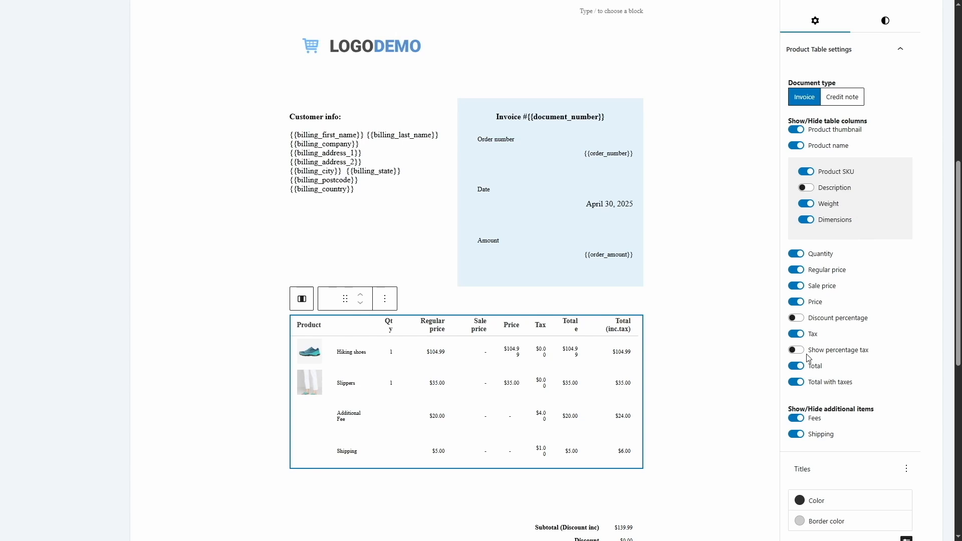
{"action": "scroll", "coordinate": [809, 357], "scroll_direction": "down", "scroll_amount": 4}
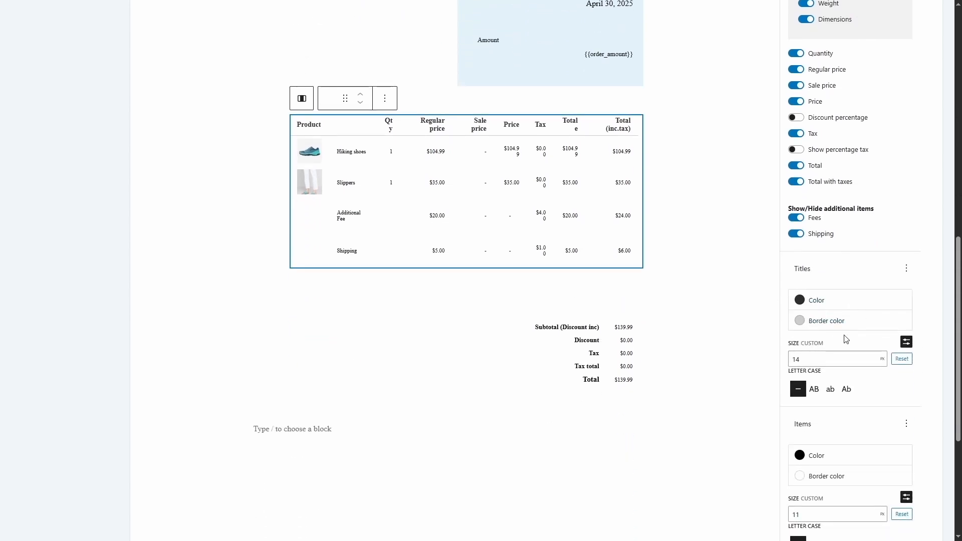
{"action": "scroll", "coordinate": [846, 339], "scroll_direction": "down", "scroll_amount": 1}
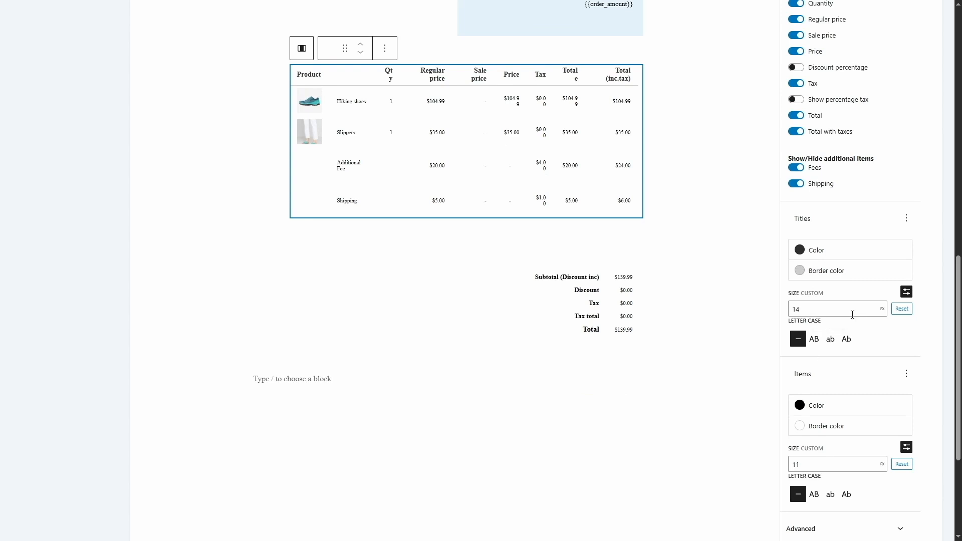
{"action": "scroll", "coordinate": [852, 314], "scroll_direction": "down", "scroll_amount": 1}
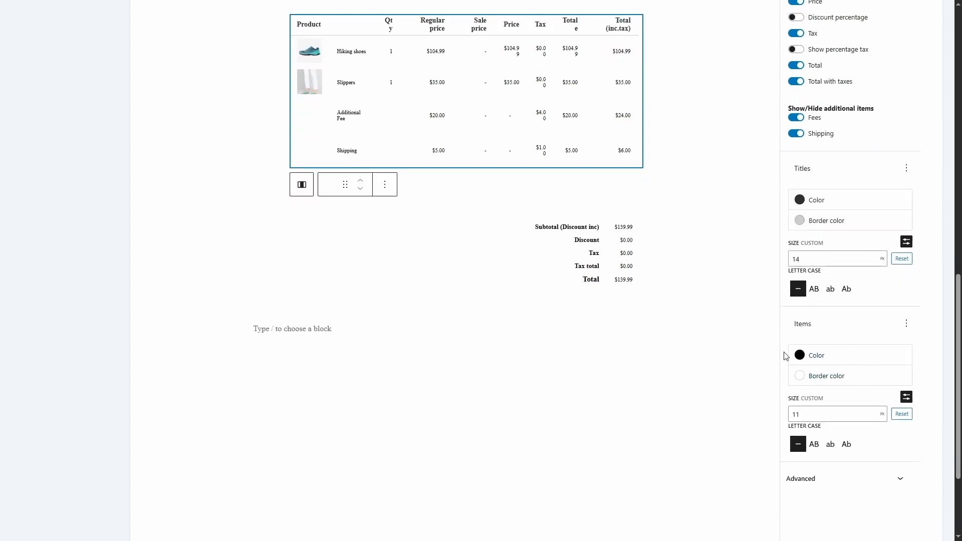
{"action": "scroll", "coordinate": [785, 356], "scroll_direction": "down", "scroll_amount": 1}
{"action": "left_click", "coordinate": [841, 435]}
{"action": "left_click", "coordinate": [841, 466]}
{"action": "scroll", "coordinate": [844, 460], "scroll_direction": "down", "scroll_amount": 2}
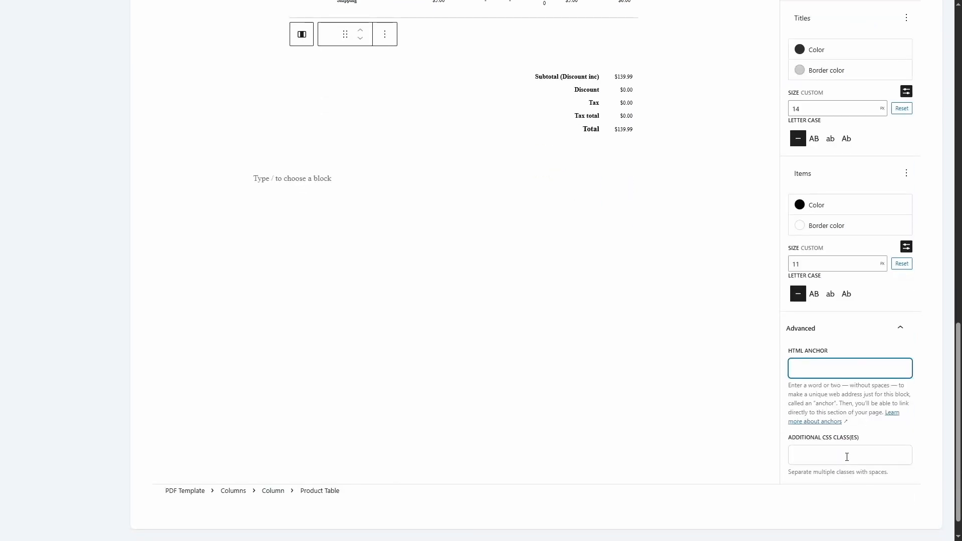
{"action": "left_click", "coordinate": [847, 458]}
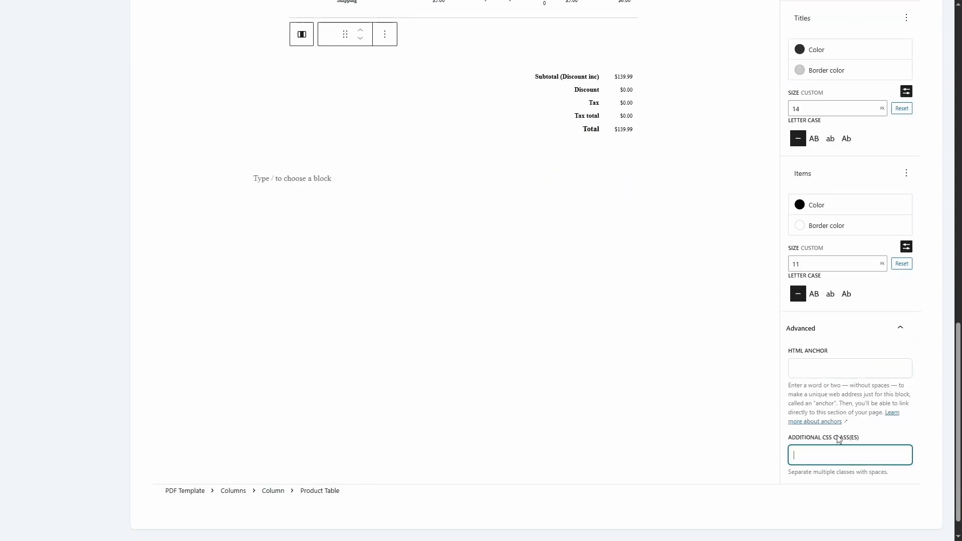
{"action": "left_click", "coordinate": [727, 347]}
Step: Publish the Test template and return to the templates list
{"action": "scroll", "coordinate": [727, 347], "scroll_direction": "up", "scroll_amount": 6}
{"action": "scroll", "coordinate": [727, 347], "scroll_direction": "up", "scroll_amount": 8}
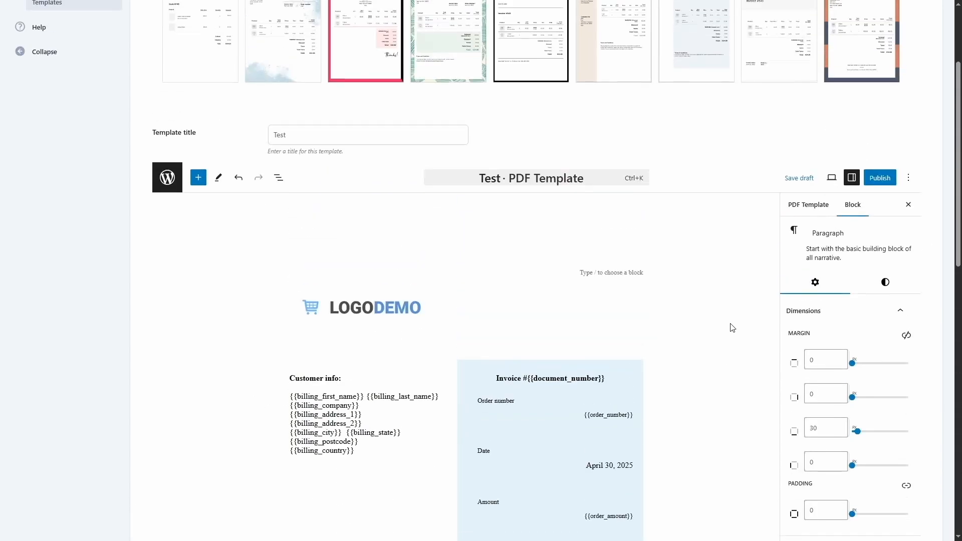
{"action": "left_click", "coordinate": [869, 181]}
{"action": "scroll", "coordinate": [868, 184], "scroll_direction": "up", "scroll_amount": 3}
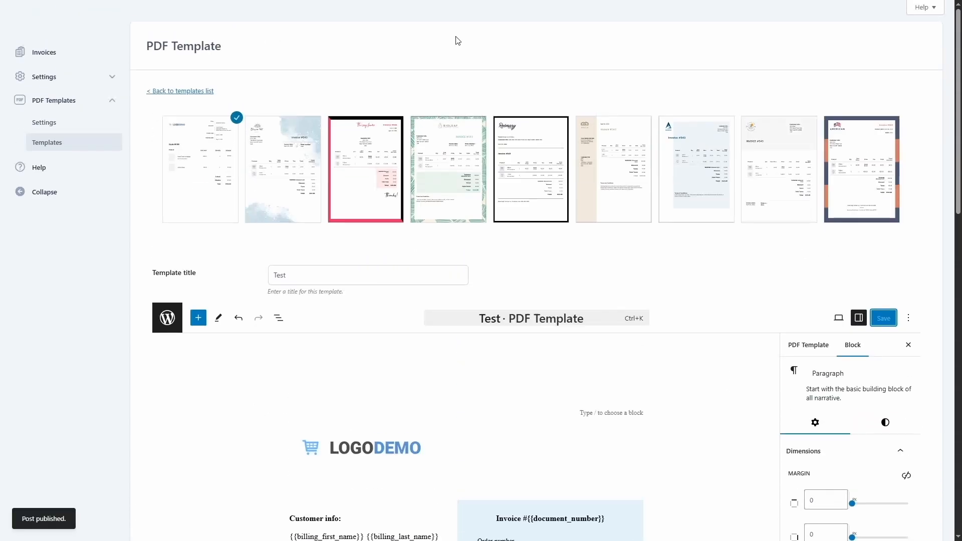
{"action": "left_click", "coordinate": [176, 91]}
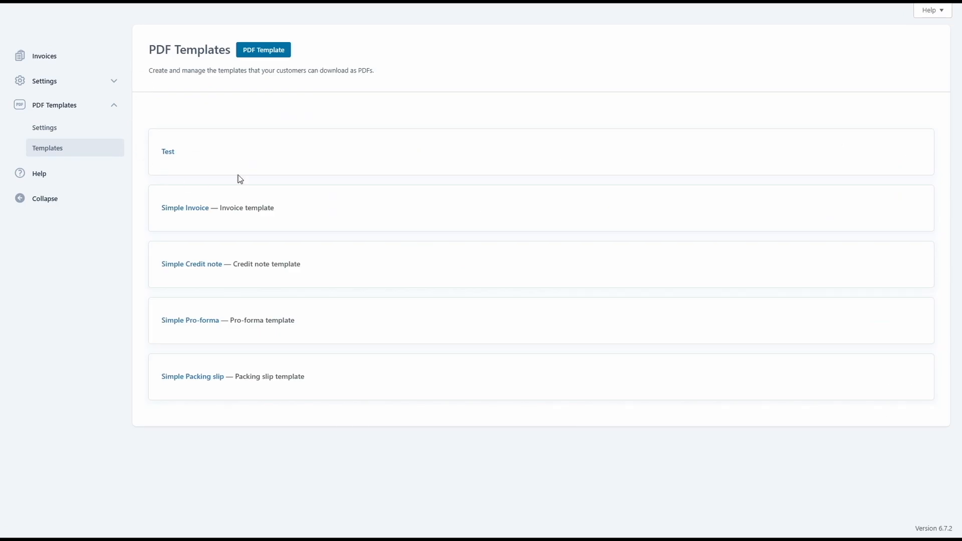